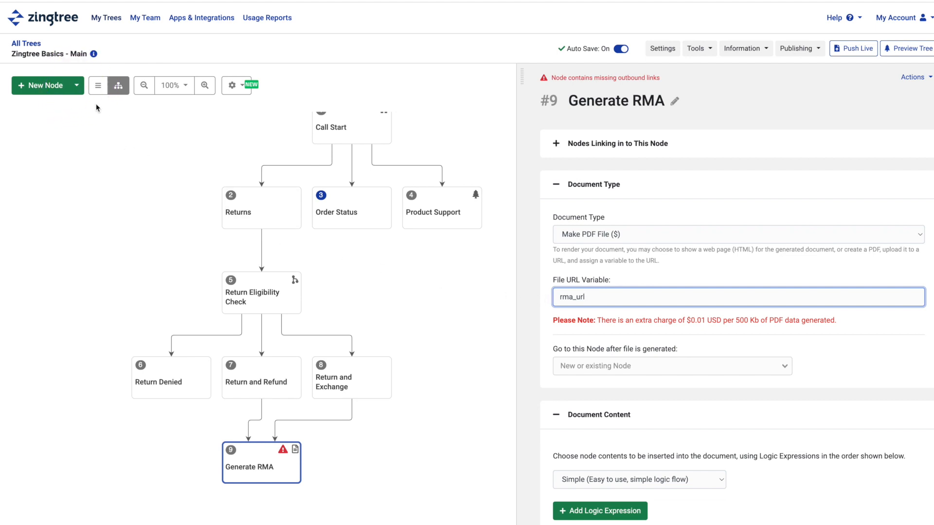
# Step: Add a new email node (#10) to the tree and retitle it 'Send Email'
pyautogui.click(78, 92)
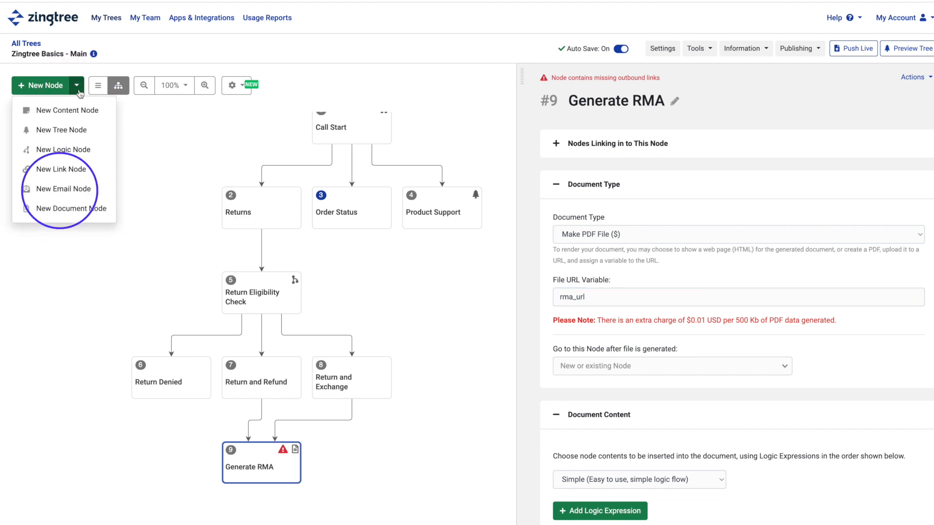
pyautogui.click(67, 193)
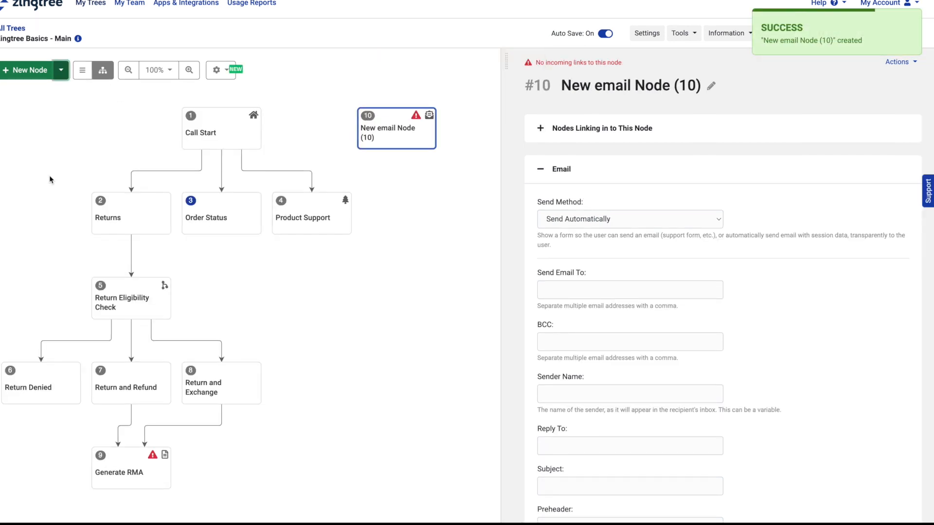
pyautogui.click(656, 86)
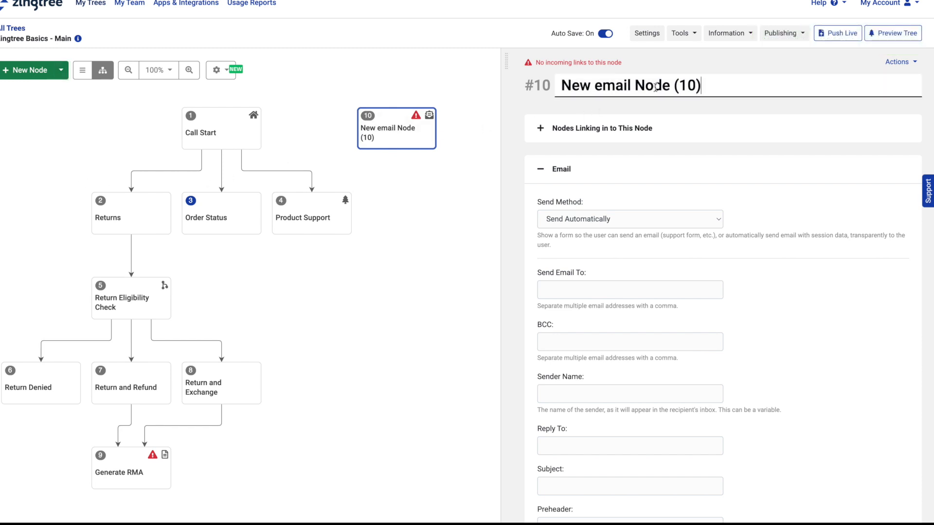
pyautogui.moveTo(679, 89); pyautogui.dragTo(512, 84)
pyautogui.write('Send Email')
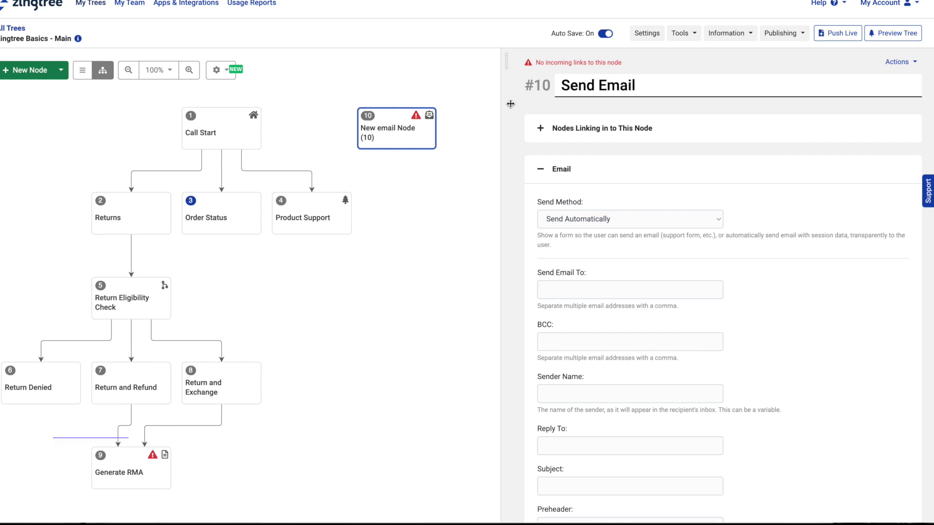
pyautogui.click(558, 110)
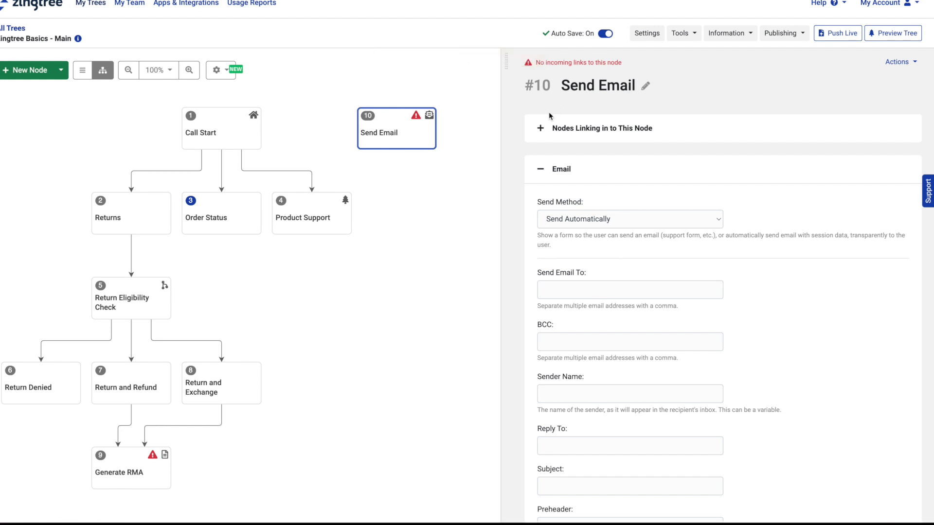
# Step: Route the Generate RMA node to node 10 Send Email after the file is generated
pyautogui.click(134, 461)
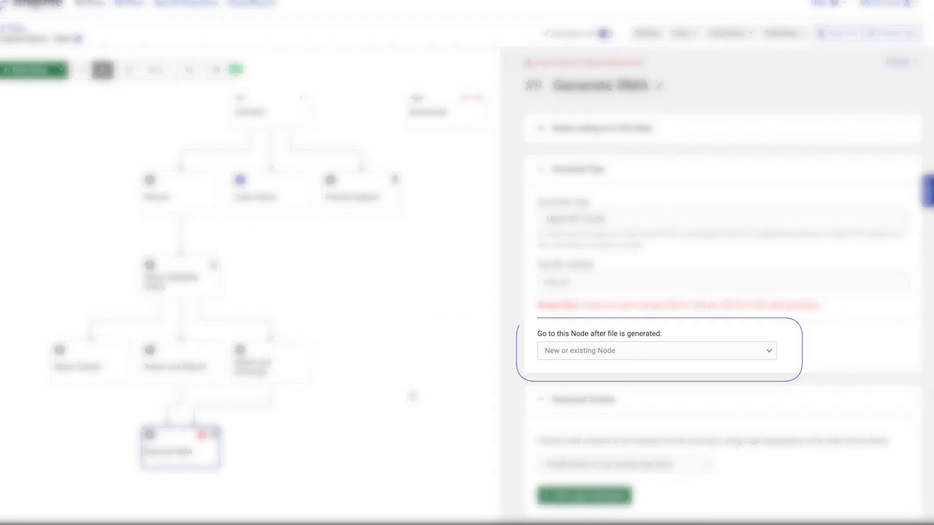
pyautogui.scroll(-2, 529, 376)
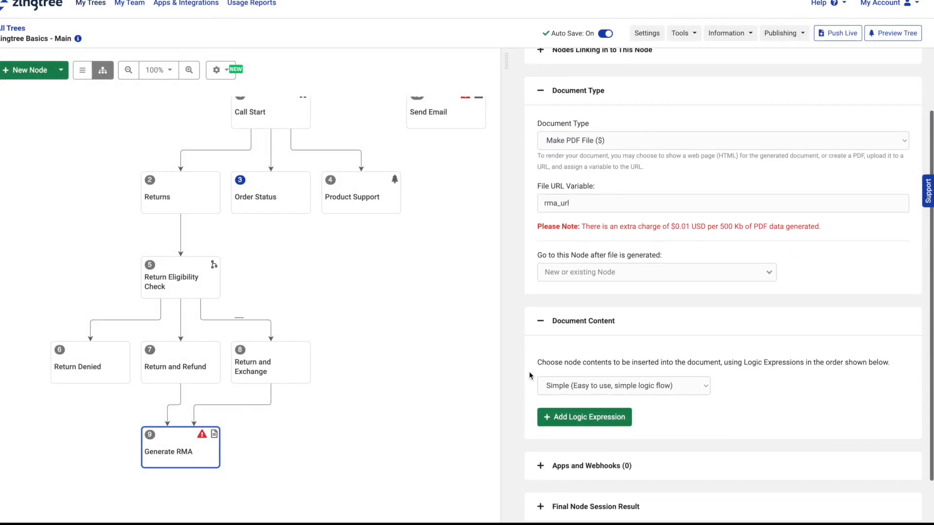
pyautogui.click(773, 273)
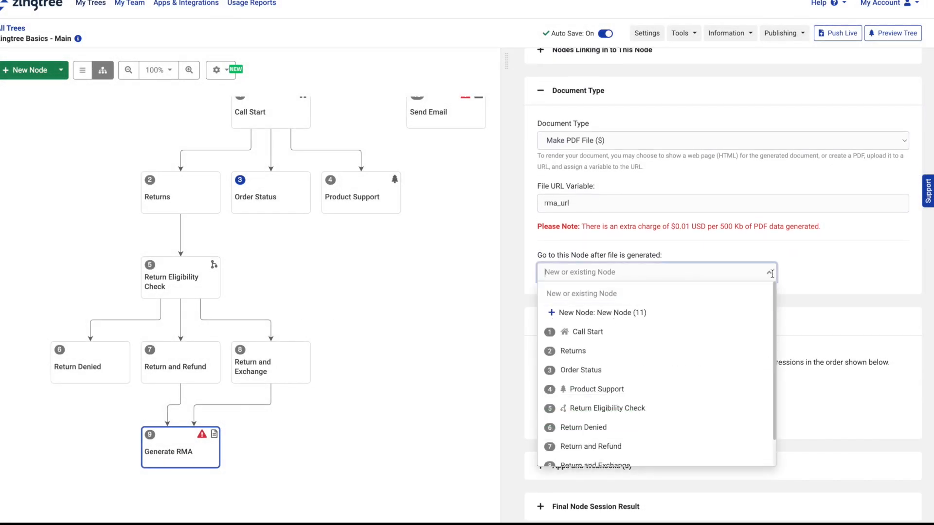
pyautogui.scroll(-1, 715, 388)
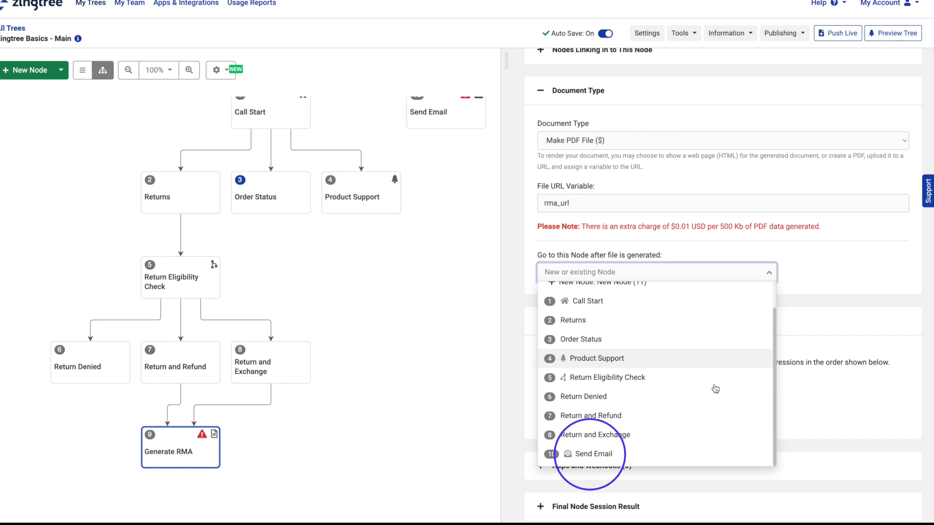
pyautogui.click(696, 453)
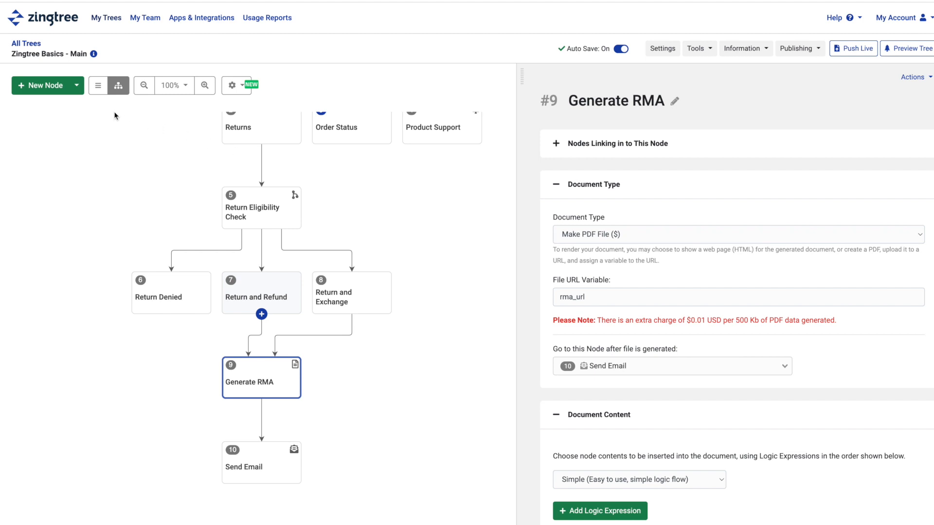
# Step: Add three new content nodes, #11 to #13, to the tree
pyautogui.click(76, 87)
pyautogui.click(75, 104)
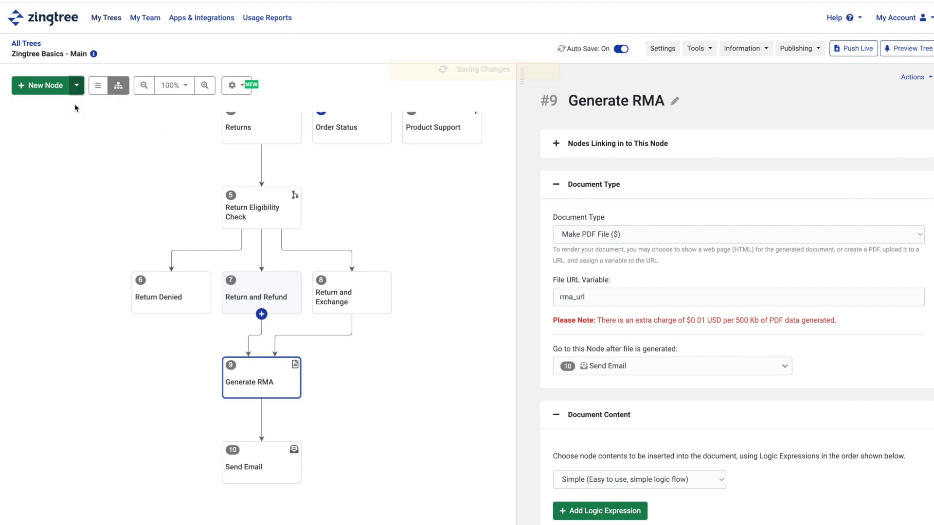
pyautogui.click(78, 90)
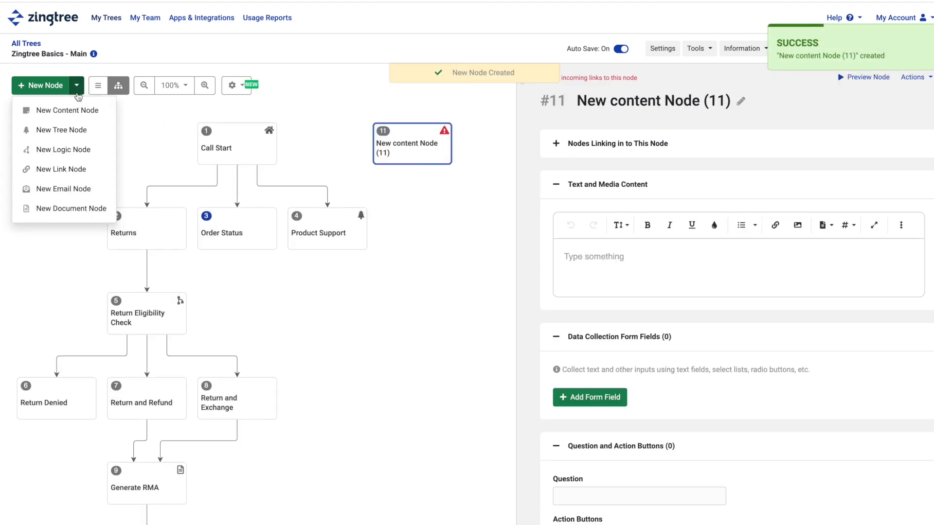
pyautogui.click(75, 108)
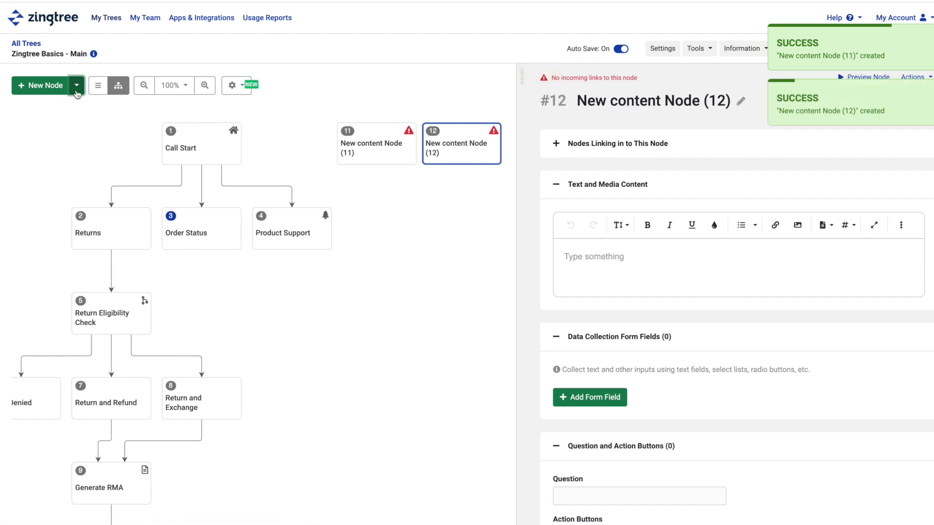
pyautogui.click(77, 93)
pyautogui.click(73, 108)
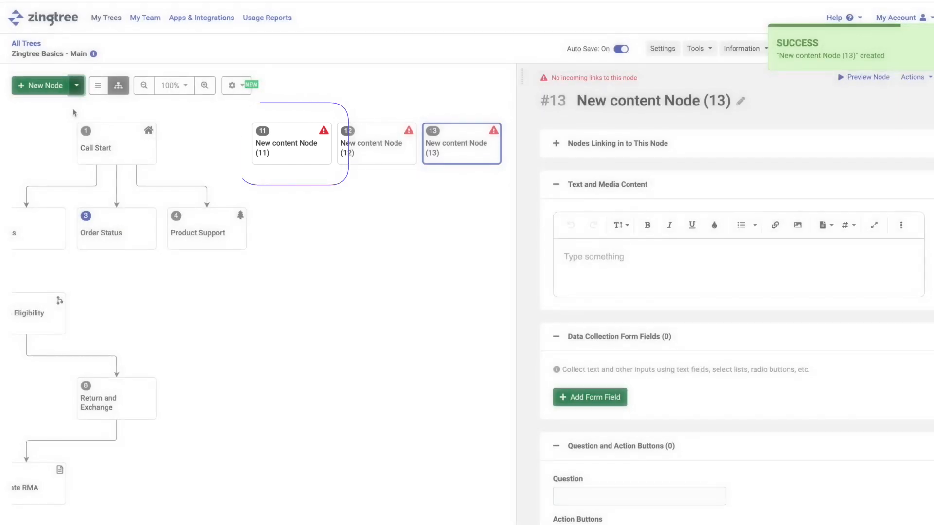
# Step: Rename content node 11 to 'RMA Header'
pyautogui.click(273, 144)
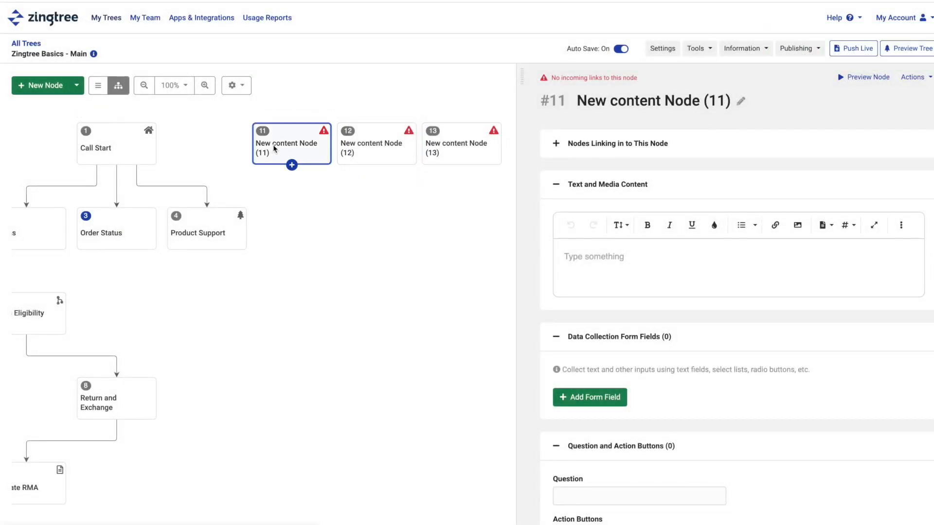
pyautogui.click(740, 101)
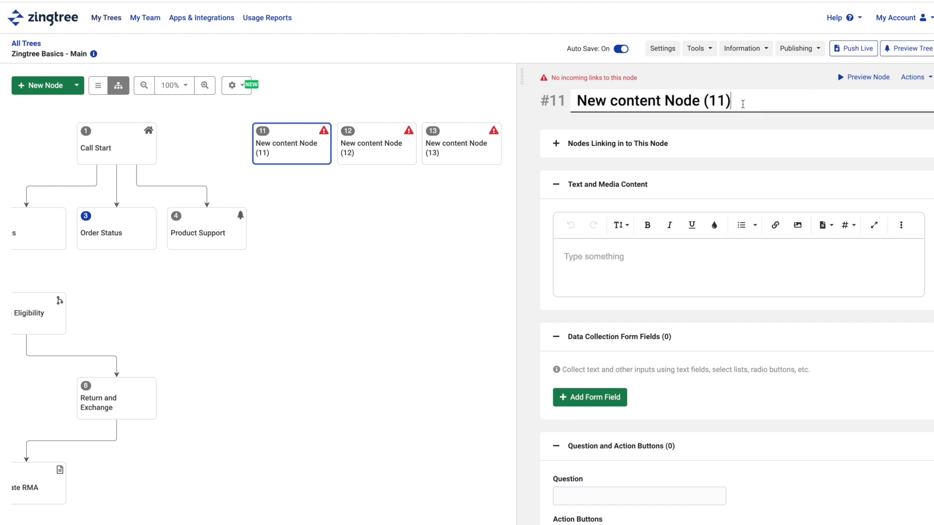
pyautogui.moveTo(742, 104); pyautogui.dragTo(597, 108)
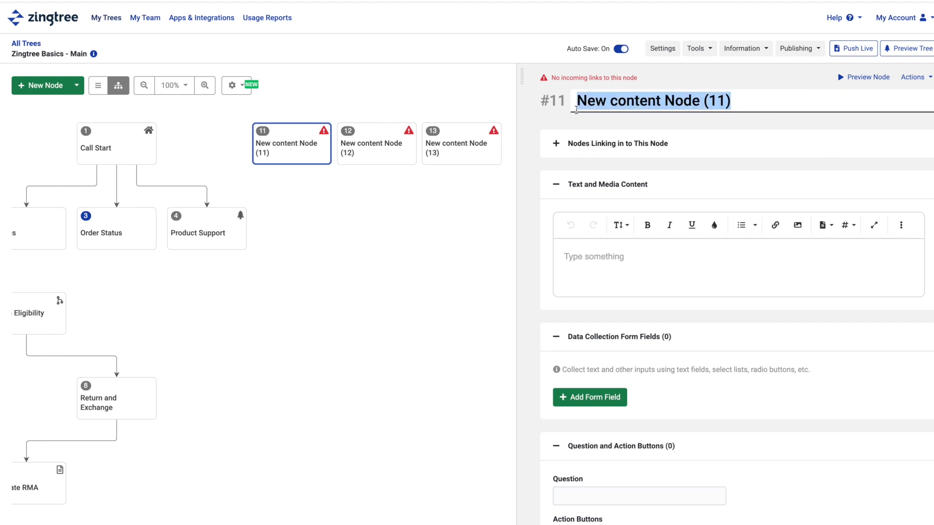
pyautogui.write('RMA Head')
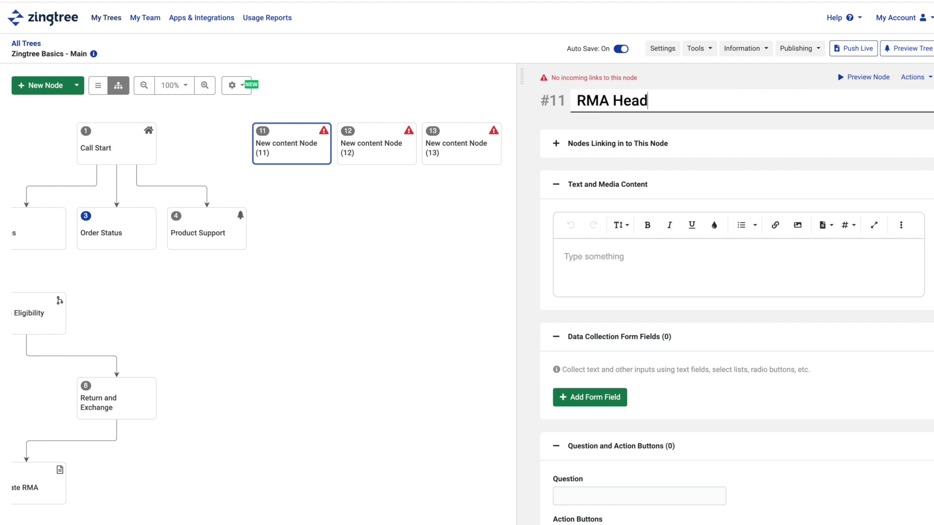
pyautogui.write('er')
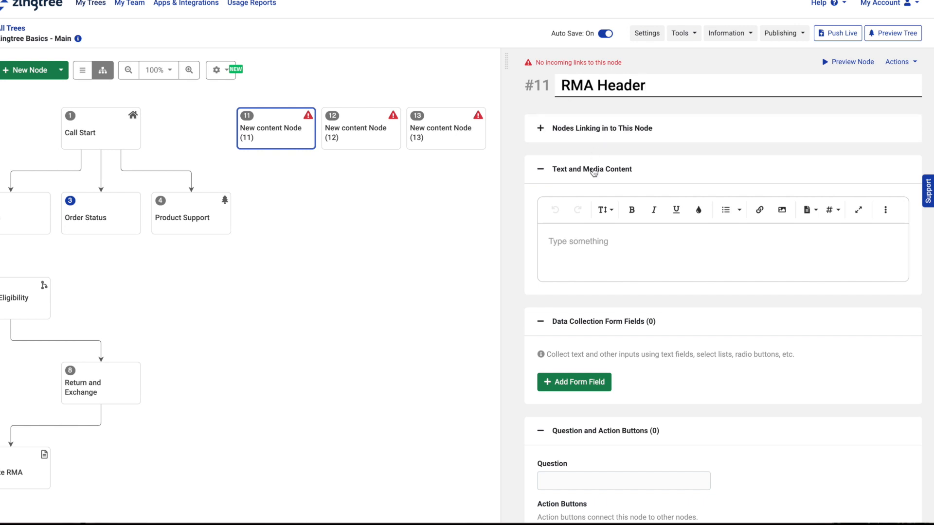
# Step: Type the 'Return Merchandise Authorization' heading in RMA Header and make it bold, centred, size 30
pyautogui.click(564, 238)
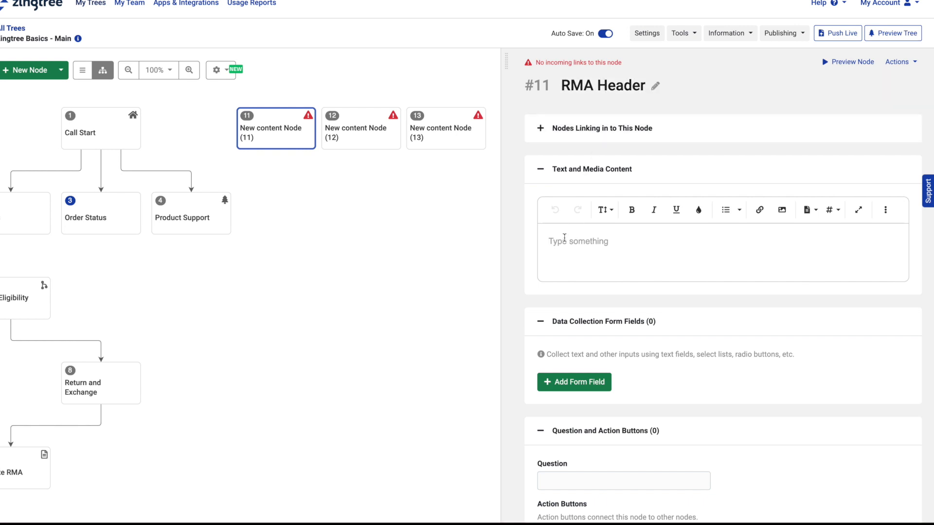
pyautogui.write('Return Me')
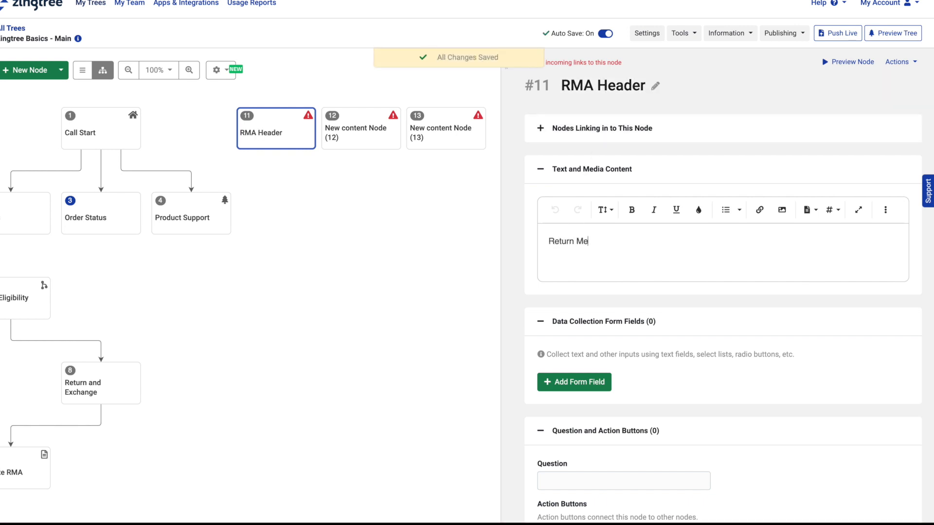
pyautogui.write('rchandise Authorization')
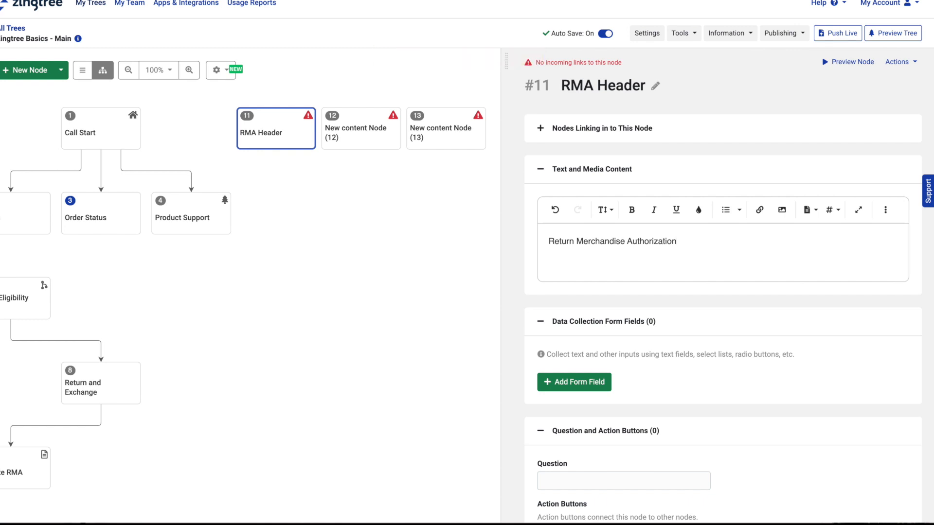
pyautogui.moveTo(676, 242); pyautogui.dragTo(550, 239)
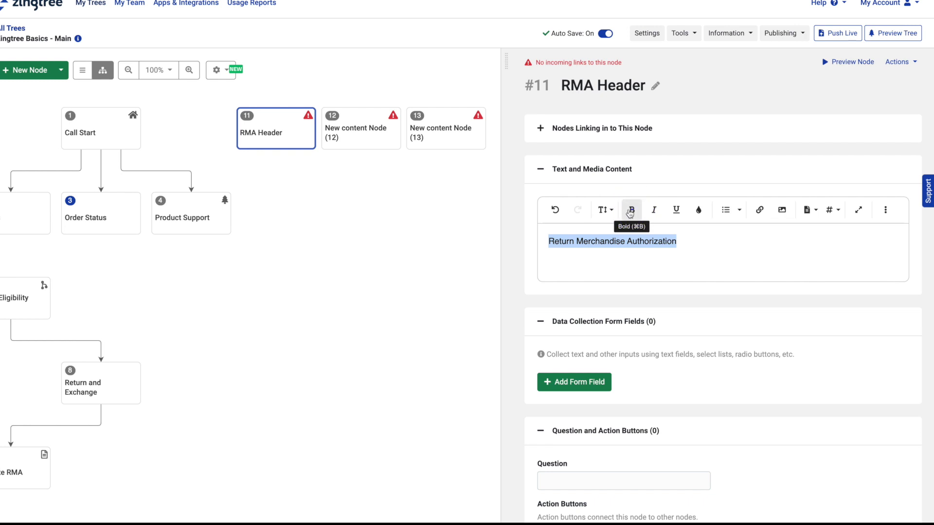
pyautogui.click(629, 213)
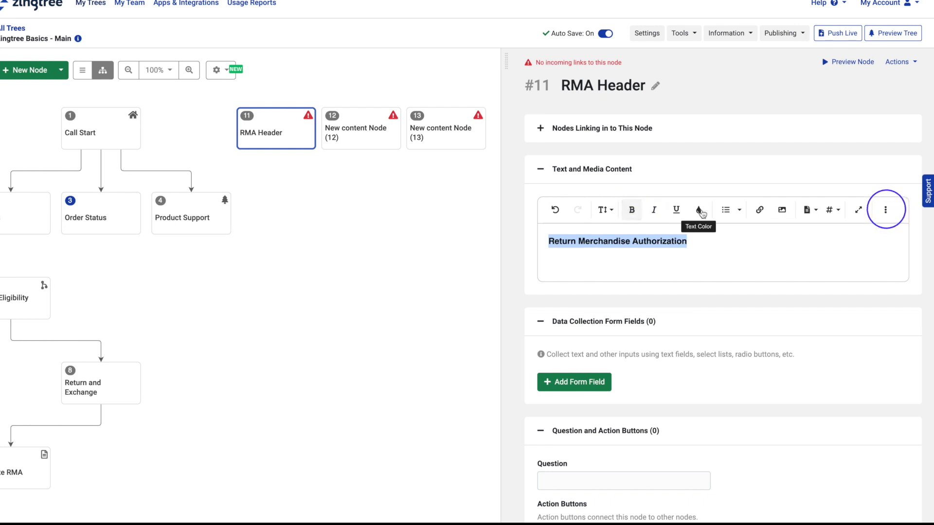
pyautogui.click(885, 212)
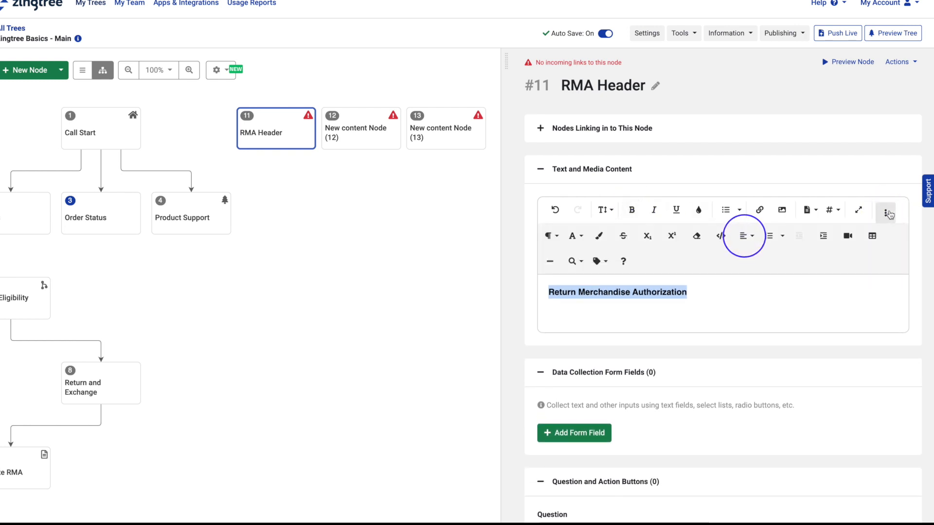
pyautogui.click(752, 239)
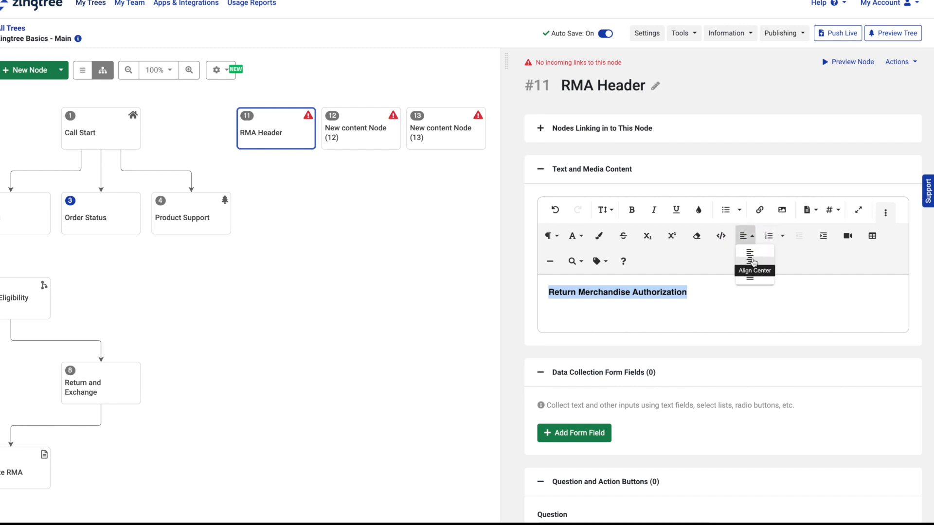
pyautogui.click(753, 261)
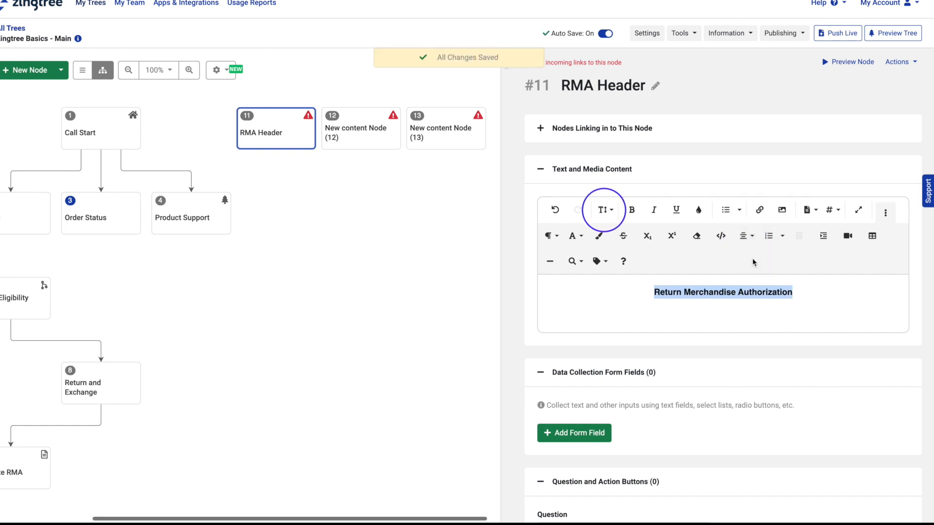
pyautogui.click(613, 212)
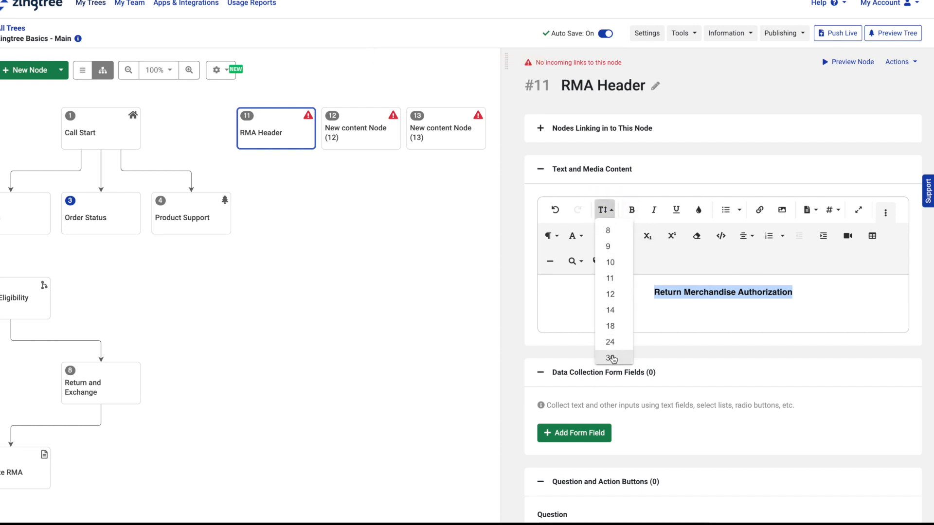
pyautogui.click(611, 358)
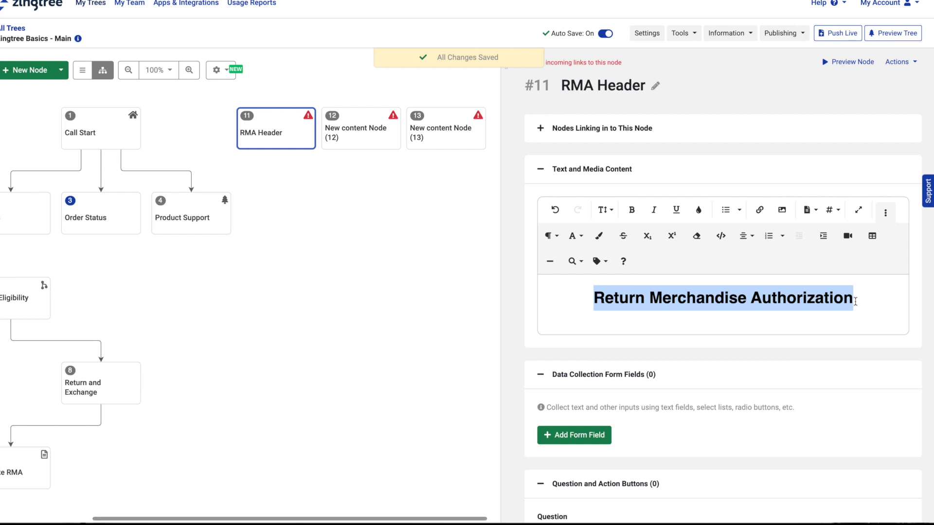
pyautogui.click(855, 301)
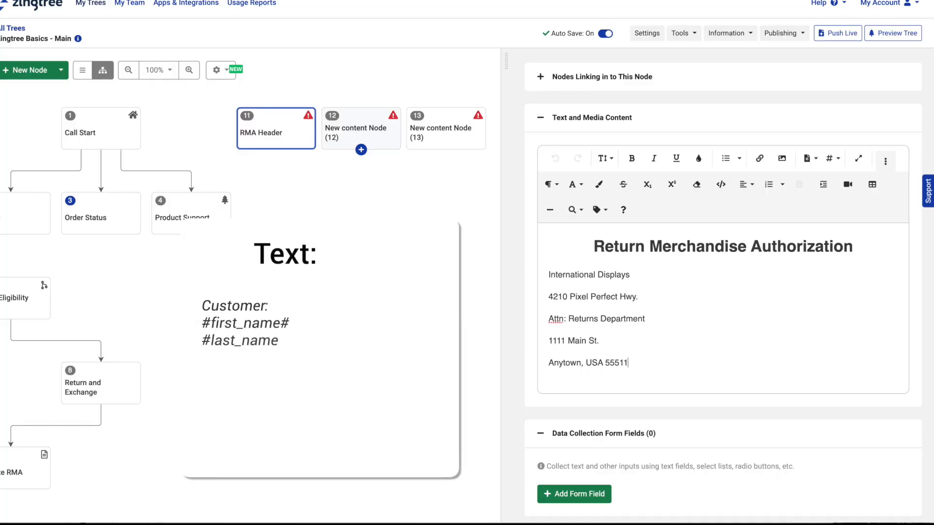
# Step: Add 'Customer: #first_name# #last_name#' and 'Order Number: #order_number#' lines below the address
pyautogui.click(648, 364)
pyautogui.press('Return')
pyautogui.write('Customer')
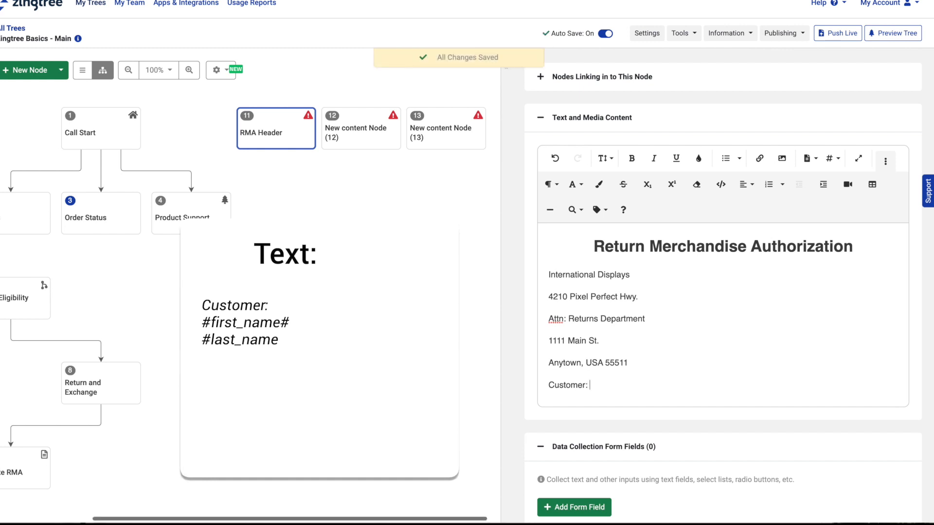
pyautogui.write(': #first')
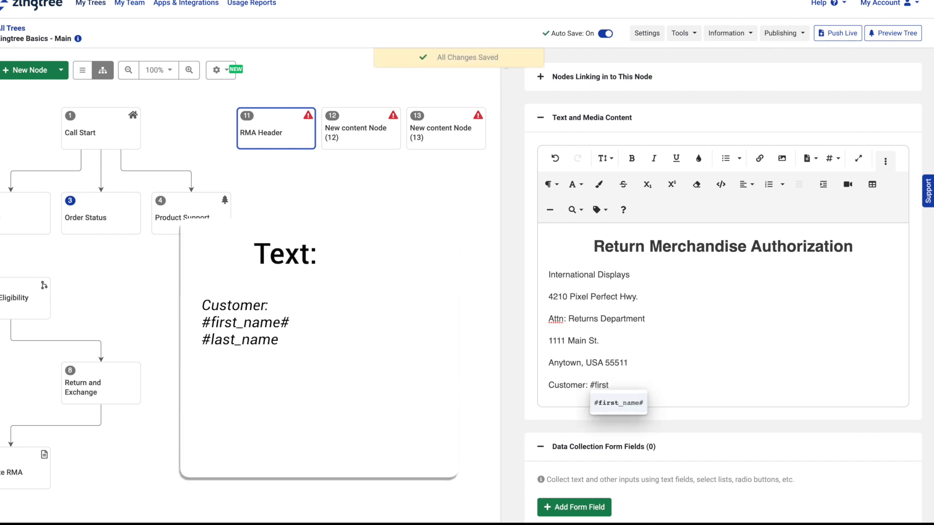
pyautogui.click(632, 405)
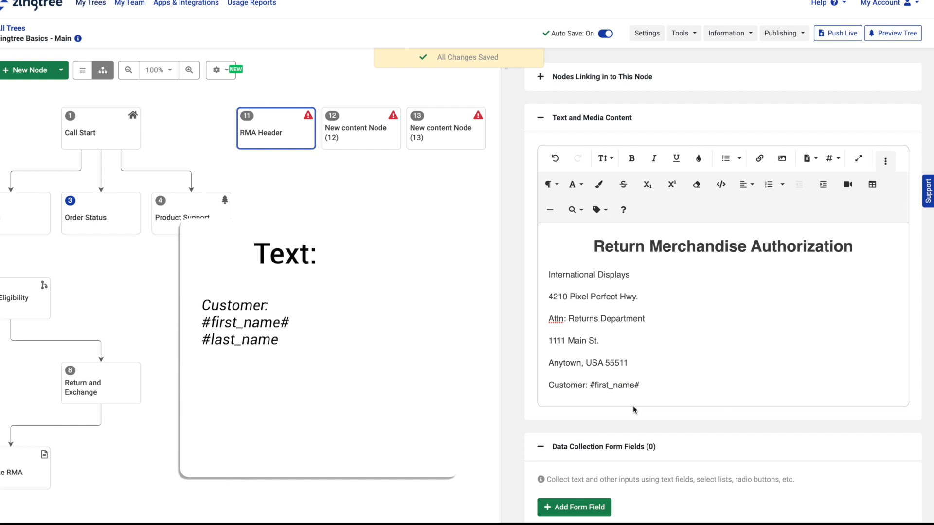
pyautogui.write('#l')
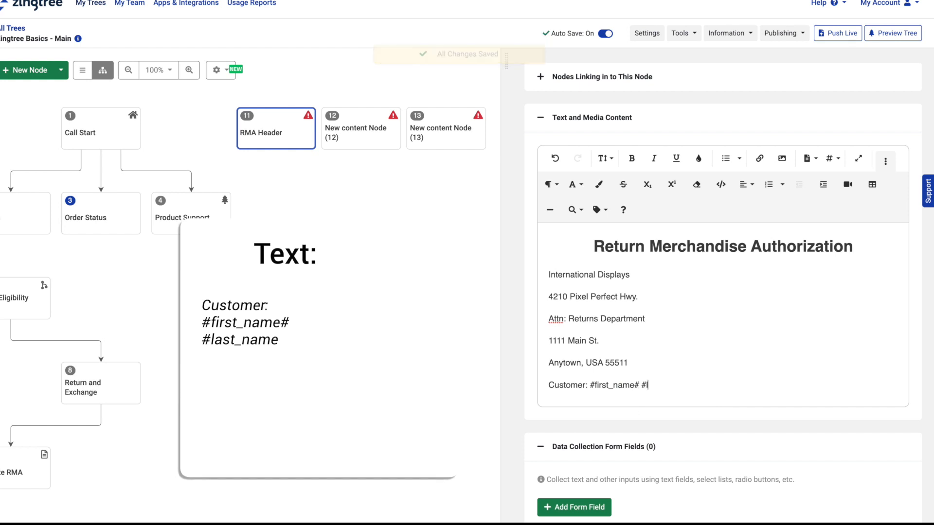
pyautogui.write('ast')
pyautogui.click(659, 414)
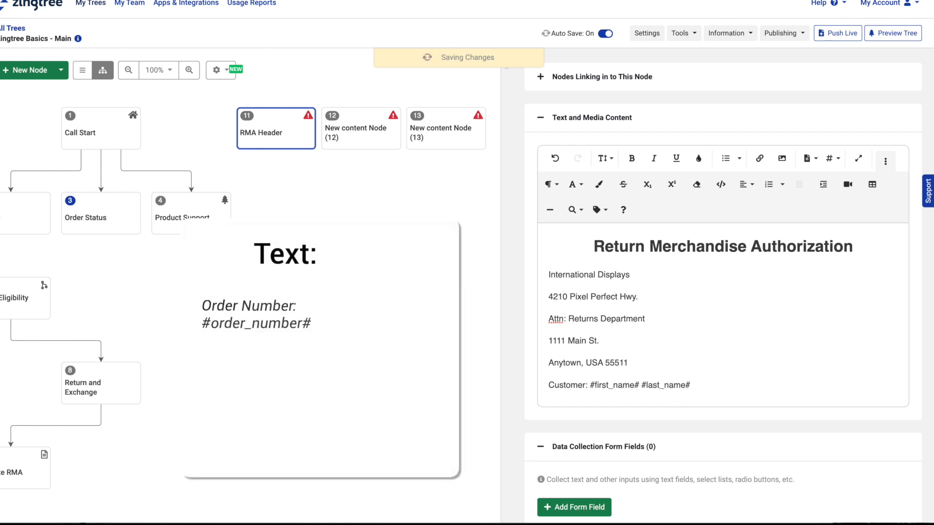
pyautogui.press('Return')
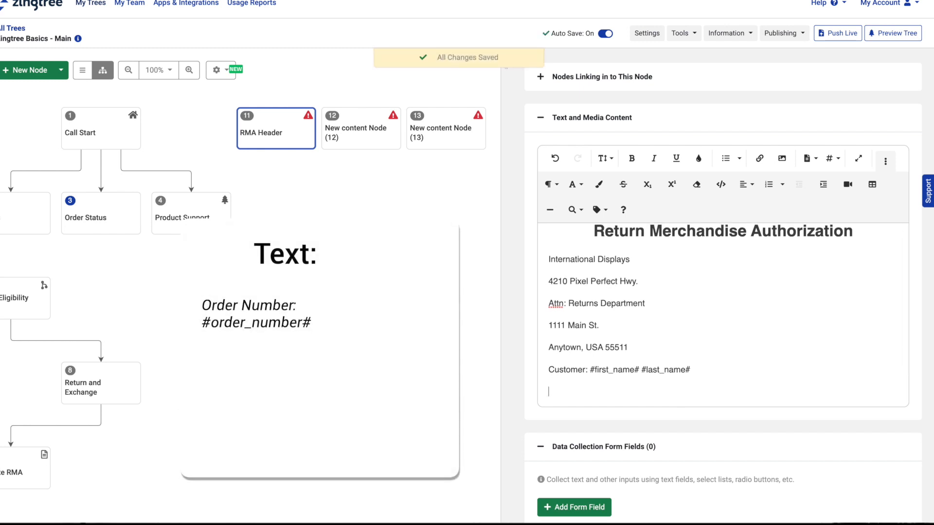
pyautogui.write('Order Number:')
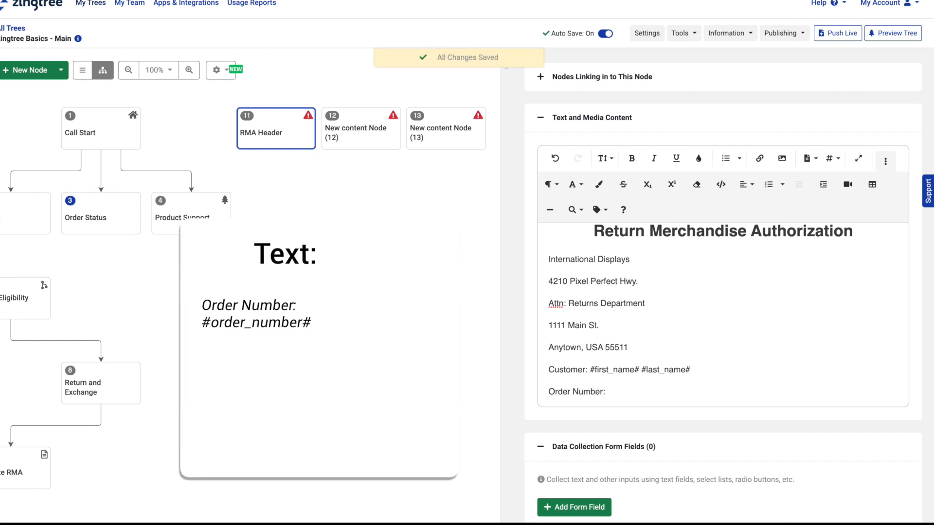
pyautogui.write(' #order')
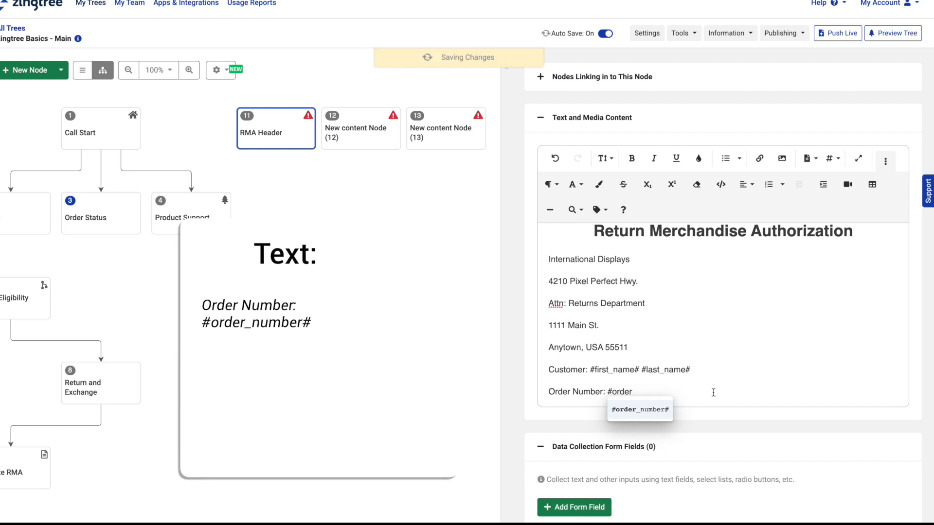
pyautogui.click(665, 413)
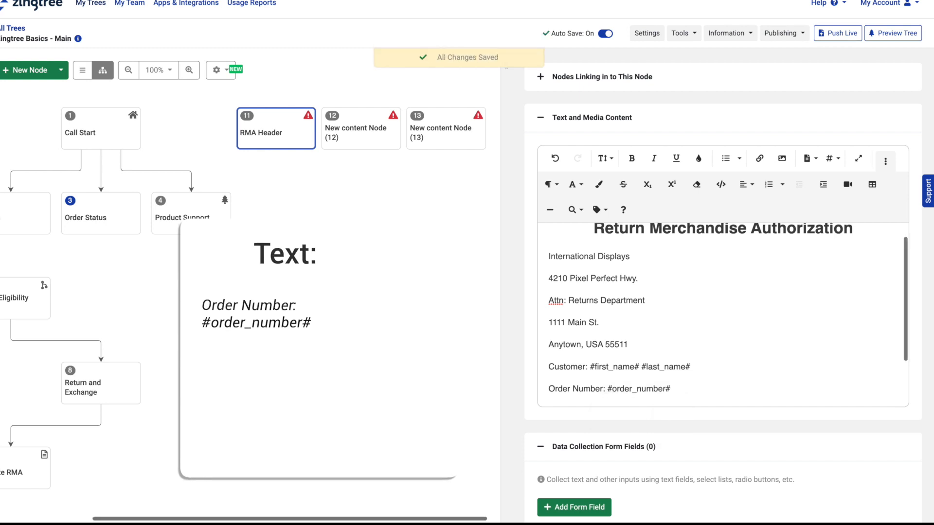
# Step: Add 'Return Product: #product#', 'Return Reason: #return_reason#' and 'RMA:' with the Session ID variable
pyautogui.press('Return')
pyautogui.write('Return P')
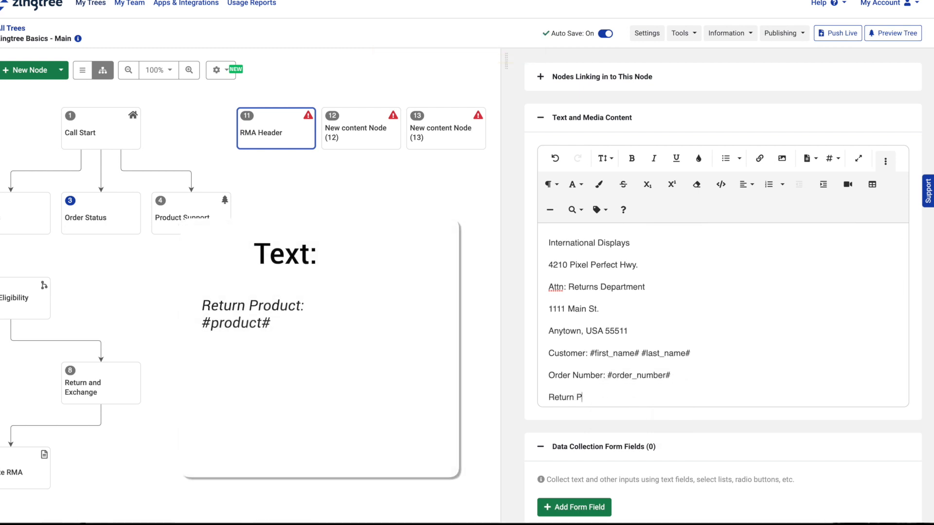
pyautogui.write('roduct: ')
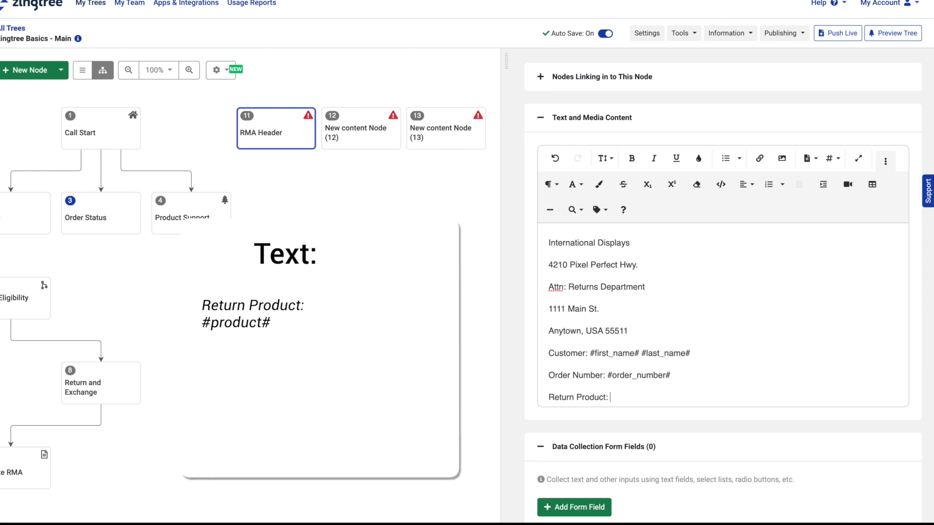
pyautogui.write('#')
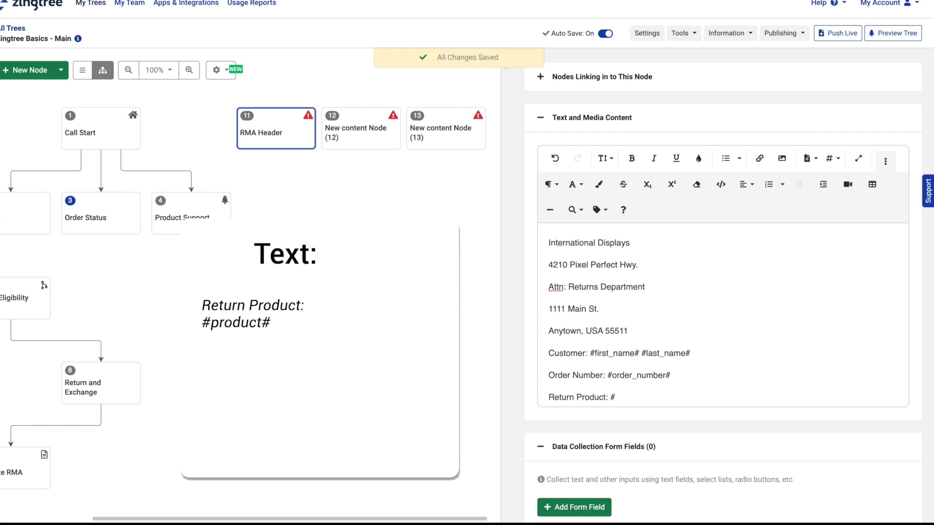
pyautogui.write('pro')
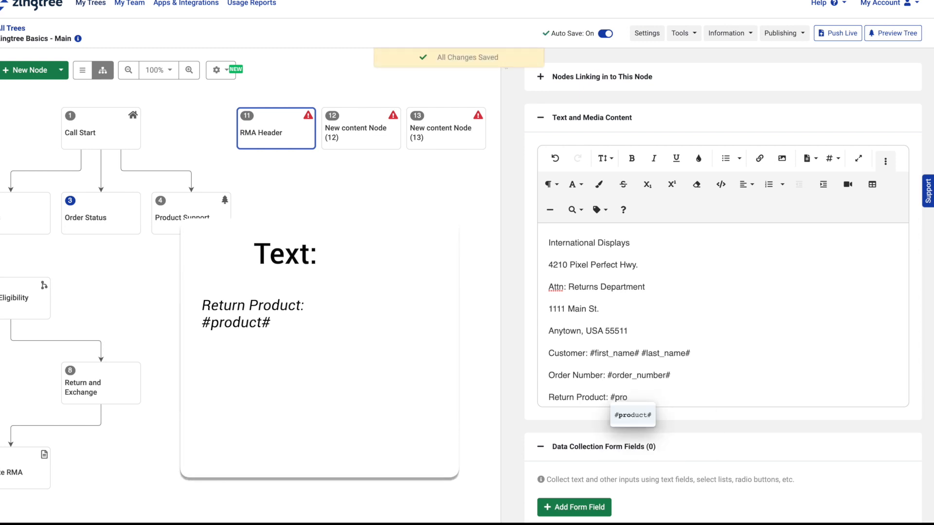
pyautogui.click(633, 415)
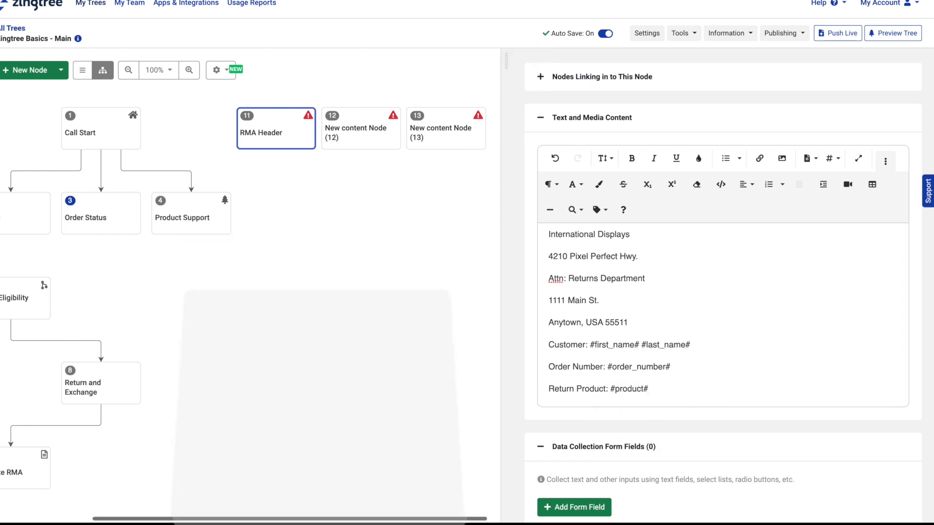
pyautogui.press('Return')
pyautogui.write('Return Reason:')
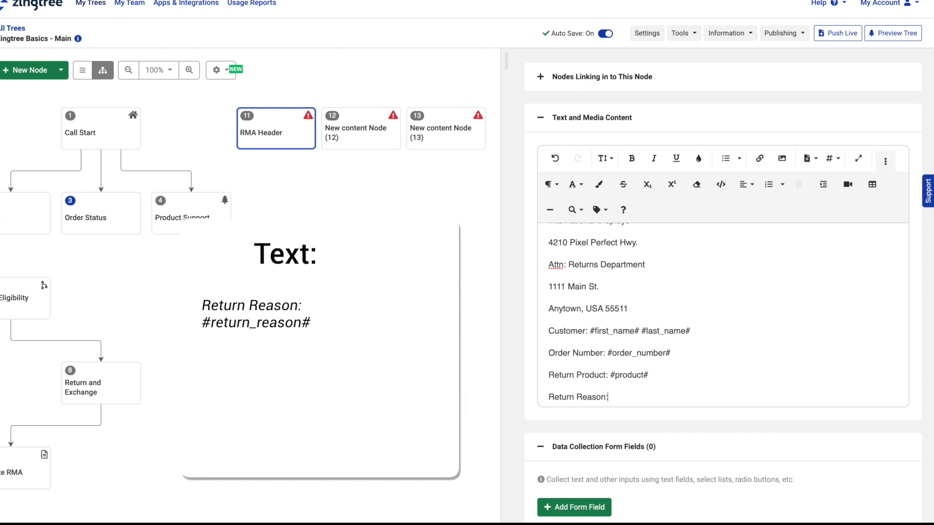
pyautogui.write(' #return')
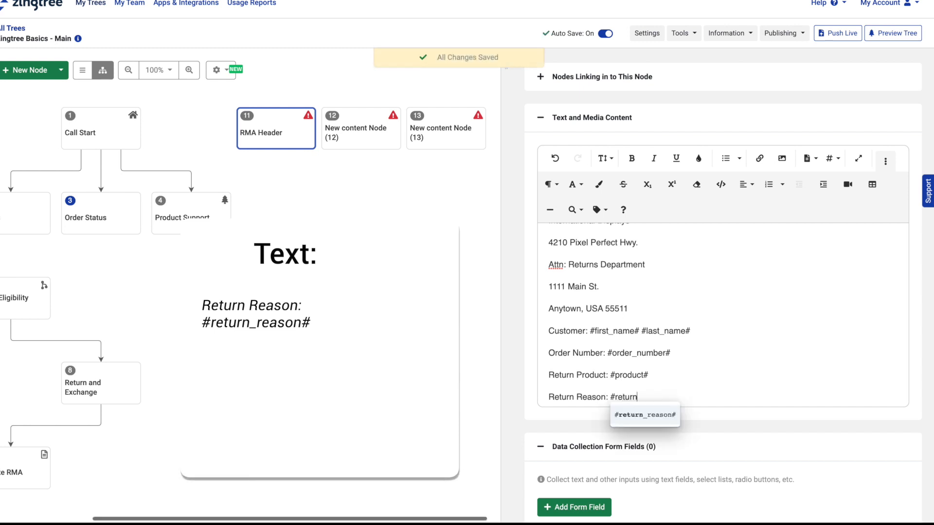
pyautogui.click(661, 423)
pyautogui.press('BackSpace')
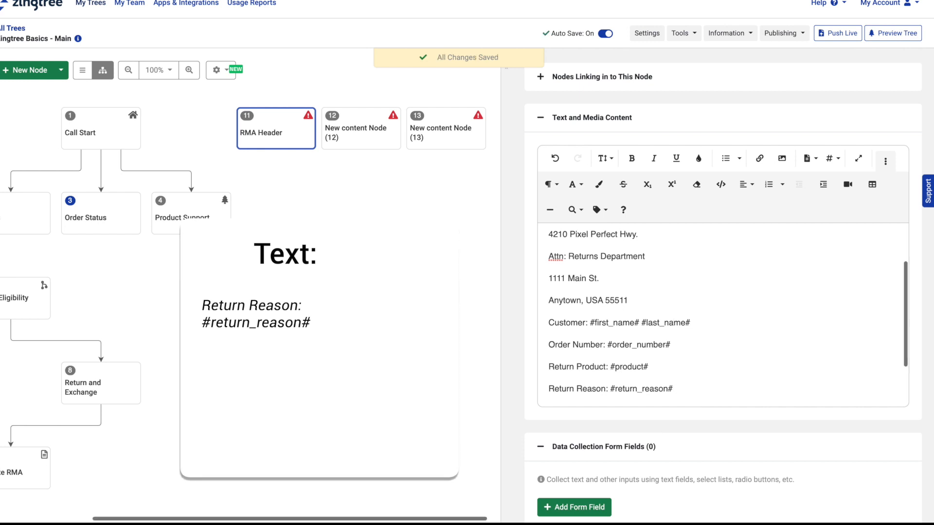
pyautogui.press('Return')
pyautogui.write('RMA')
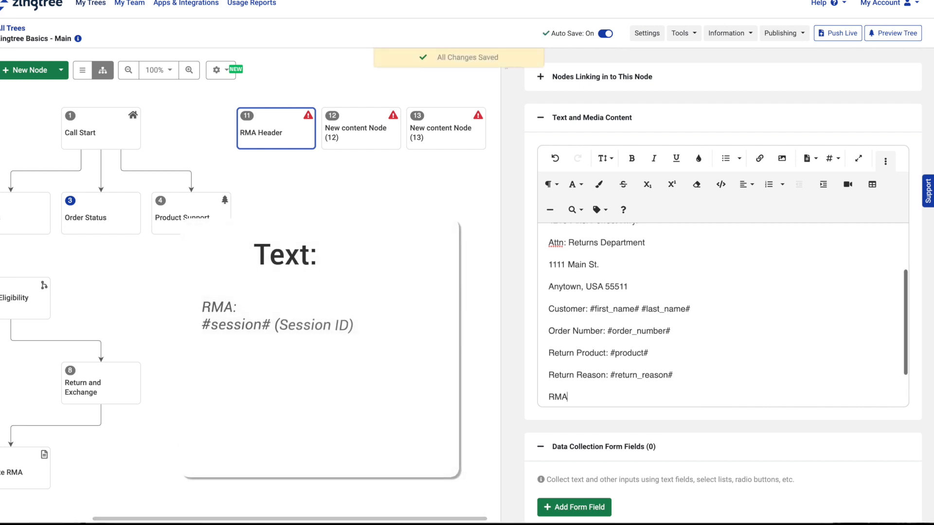
pyautogui.write(':')
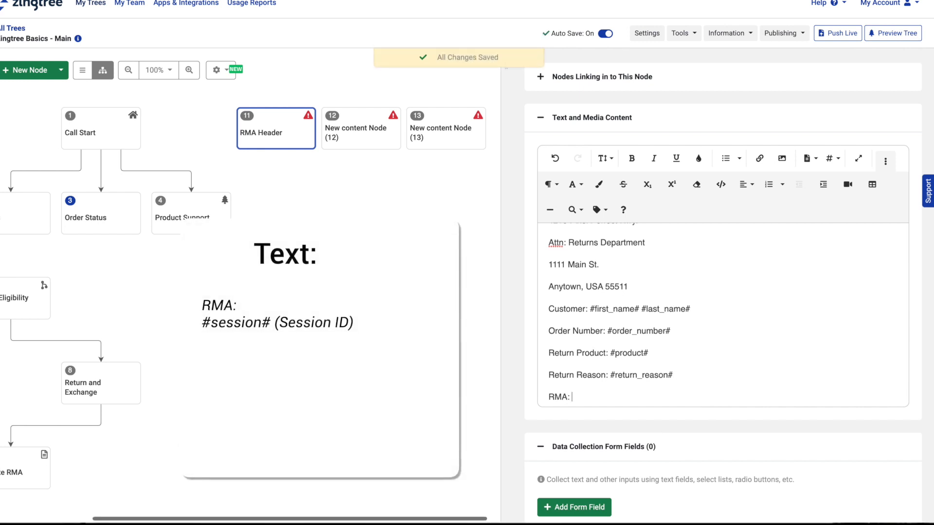
pyautogui.write(' #sess')
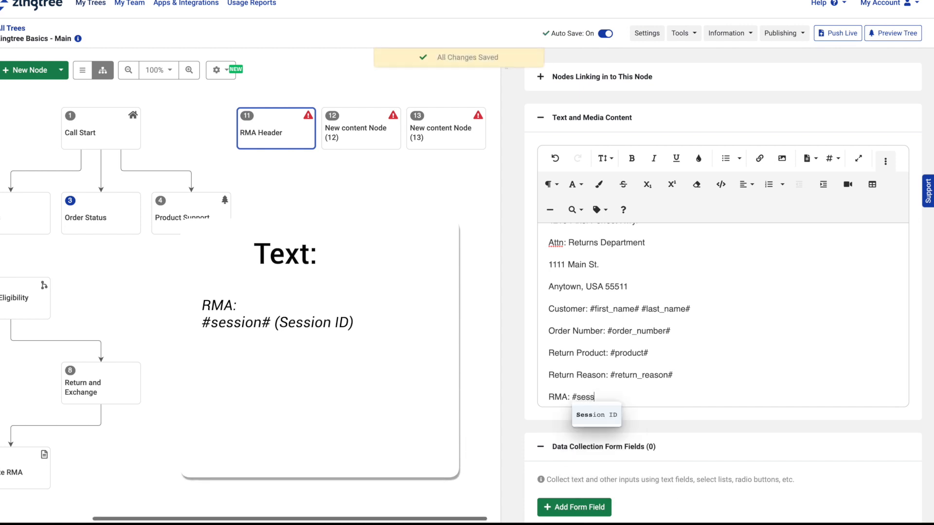
pyautogui.click(614, 416)
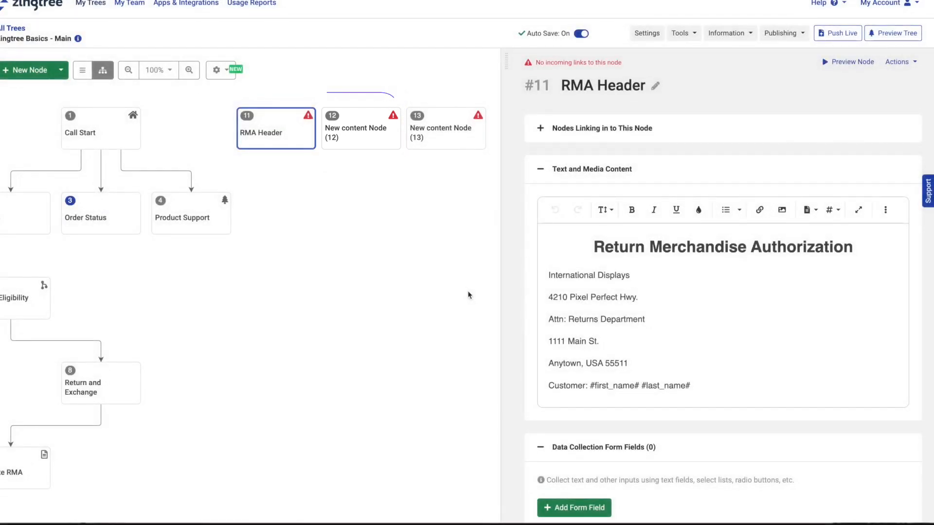
# Step: Title node 12 'Return/Exchange RMA Content' and paste in its return-and-exchange processing message
pyautogui.click(368, 136)
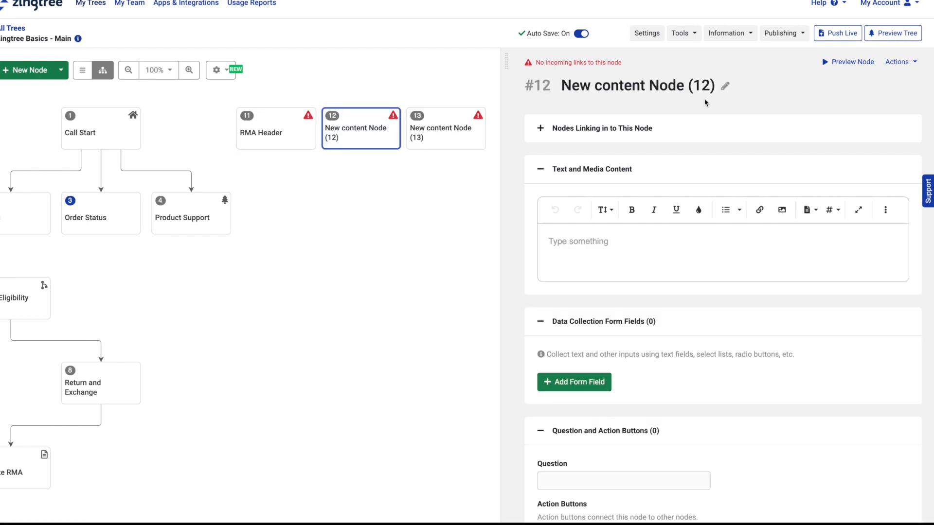
pyautogui.click(724, 86)
pyautogui.moveTo(718, 91); pyautogui.dragTo(585, 92)
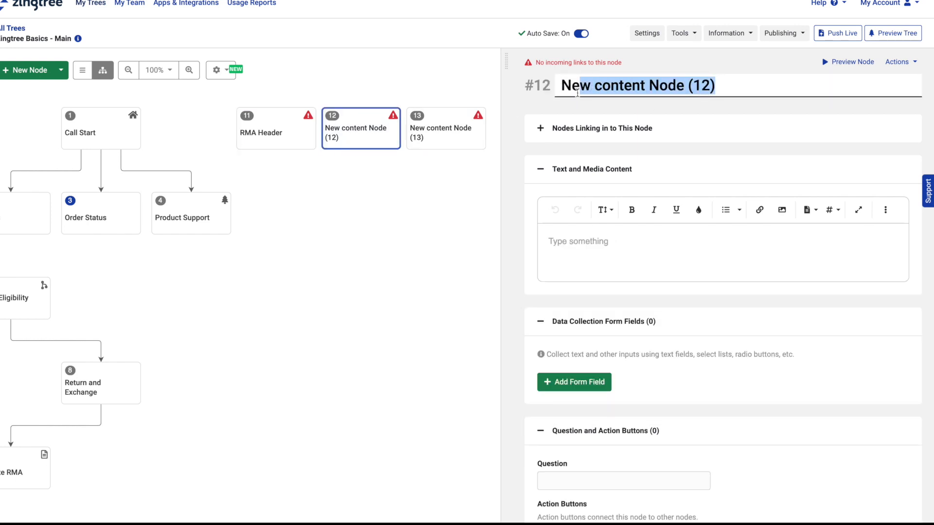
pyautogui.write('Return/Exchange')
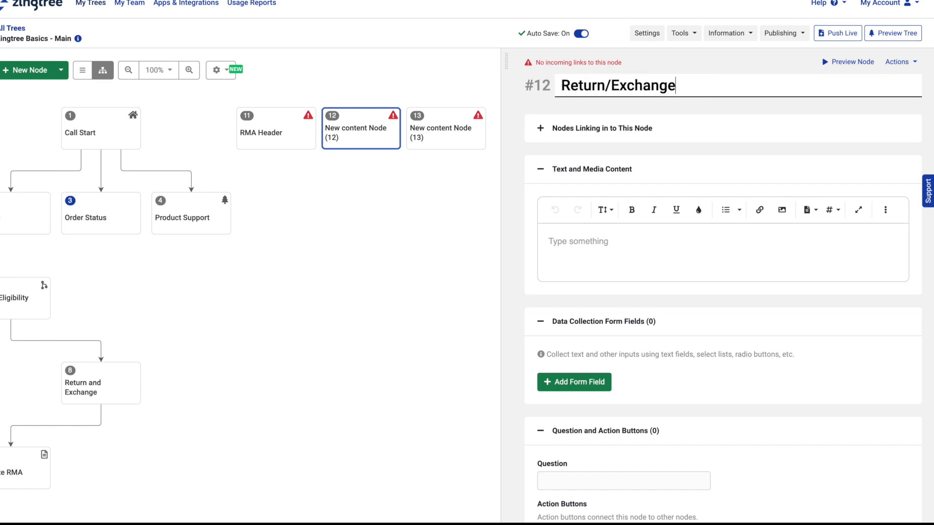
pyautogui.write('RMA Content')
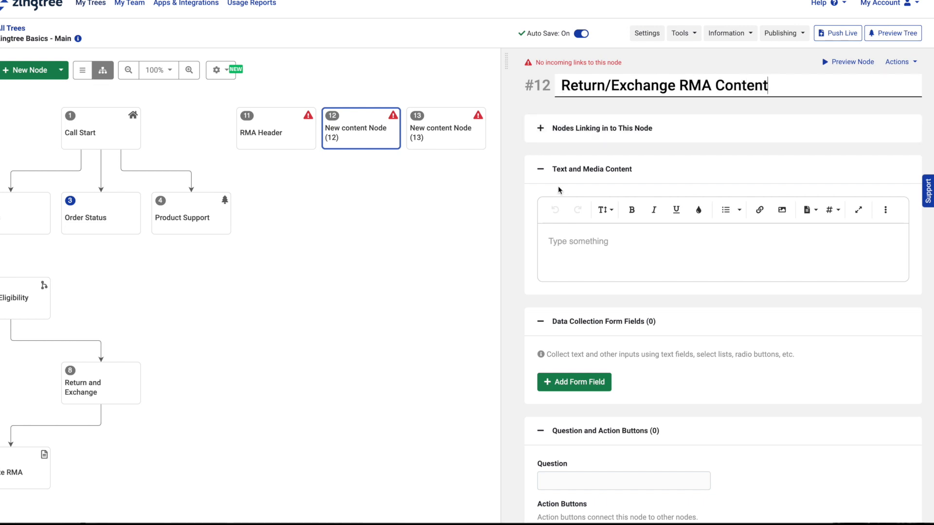
pyautogui.click(555, 242)
pyautogui.write('Process return and exchange for #exchange_for#. See order number for mailing address: #order_number#.')
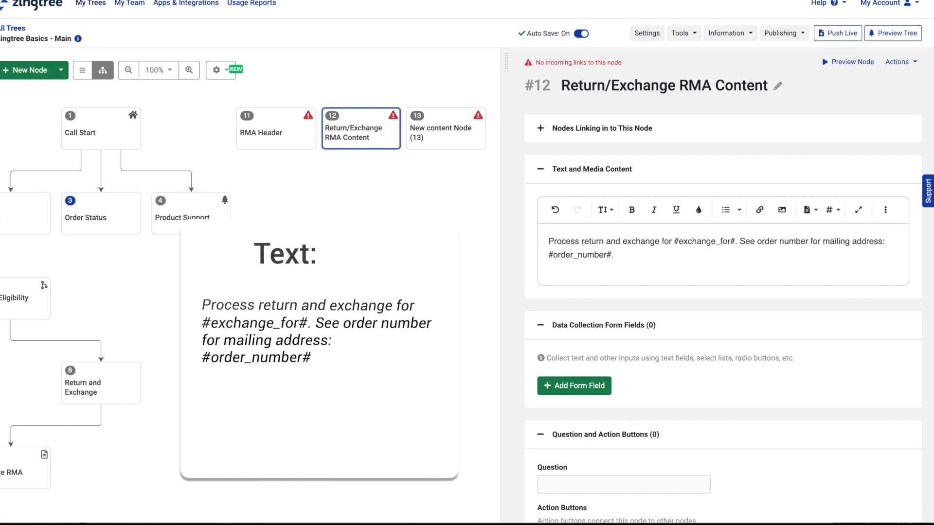
pyautogui.click(458, 133)
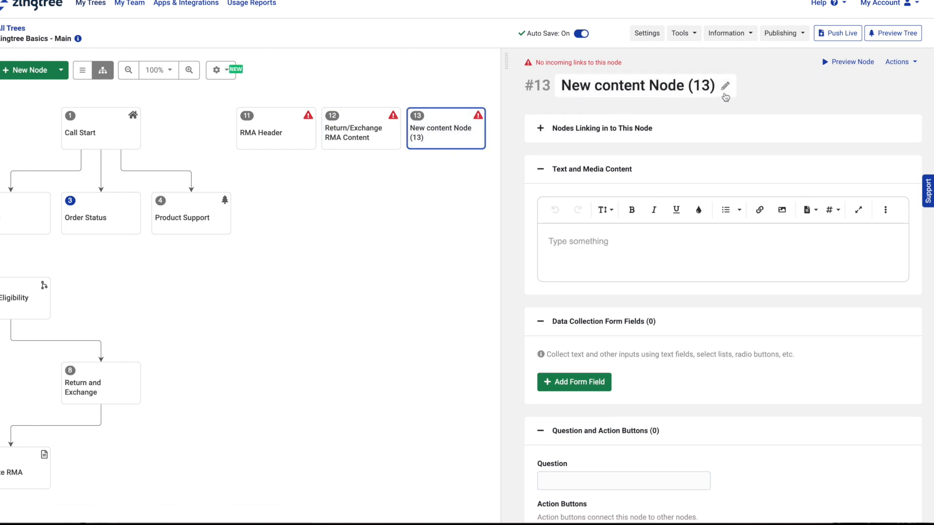
# Step: Replace node 13's title with 'Return/Refund RMA Content'
pyautogui.click(725, 88)
pyautogui.moveTo(723, 88); pyautogui.dragTo(578, 87)
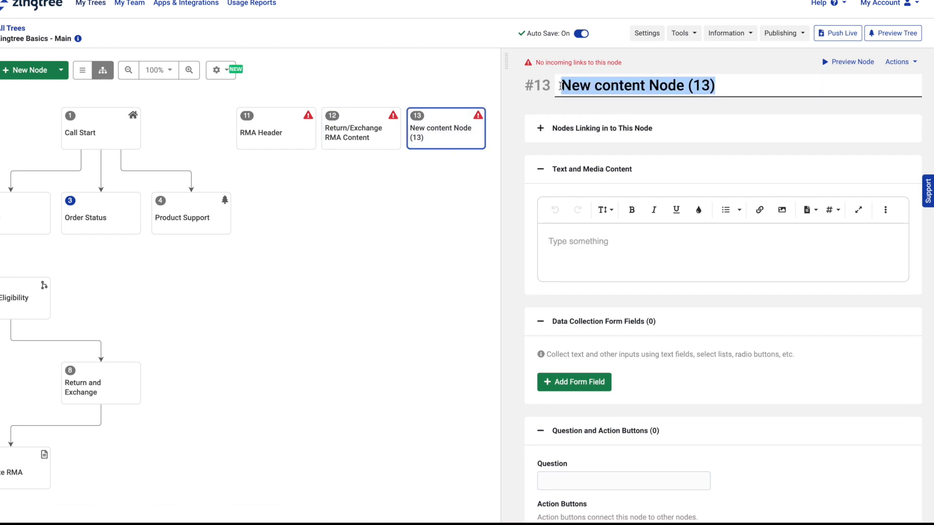
pyautogui.write('Return/Refund RMA Content')
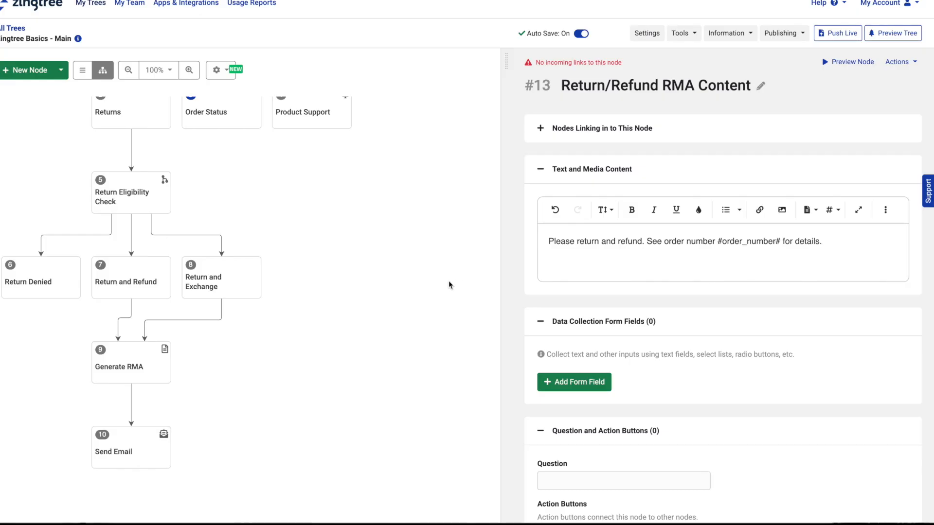
# Step: Add a Generate RMA logic expression with (Always Include) displaying node 11 RMA Header
pyautogui.click(144, 361)
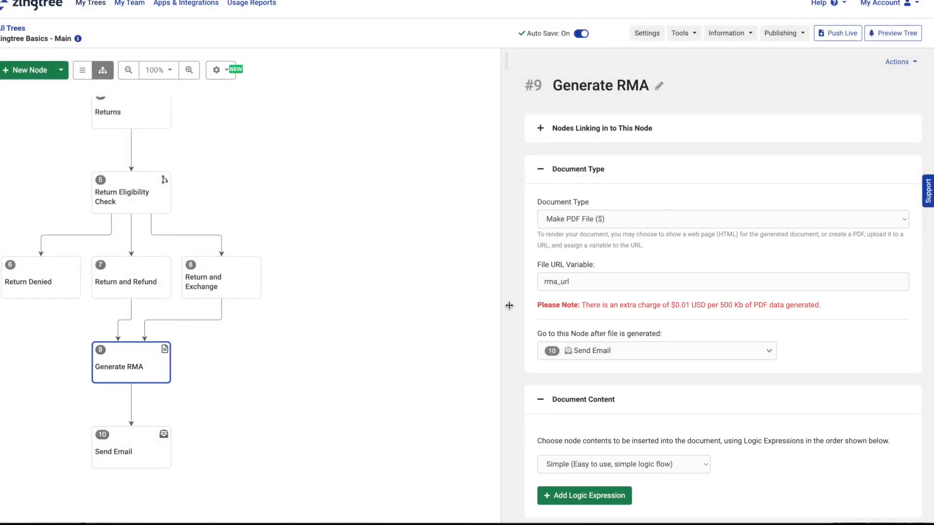
pyautogui.scroll(-3, 511, 304)
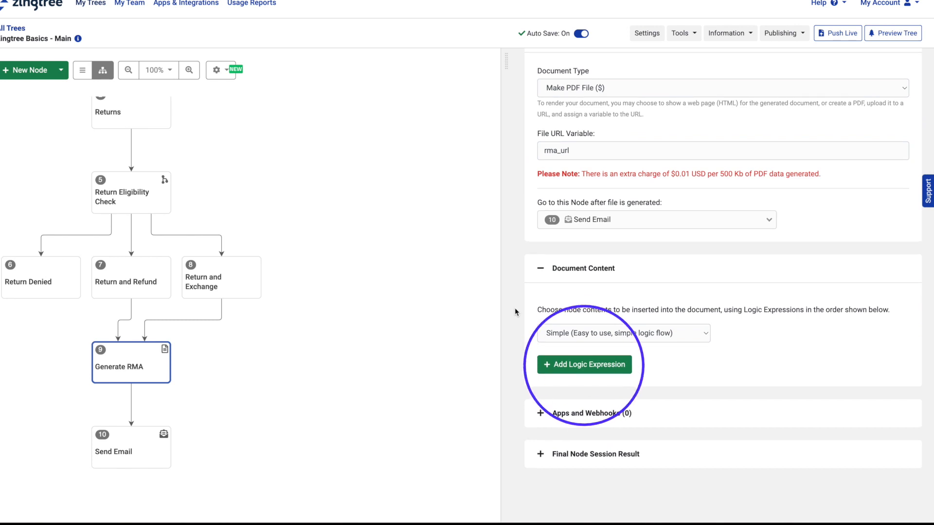
pyautogui.click(601, 366)
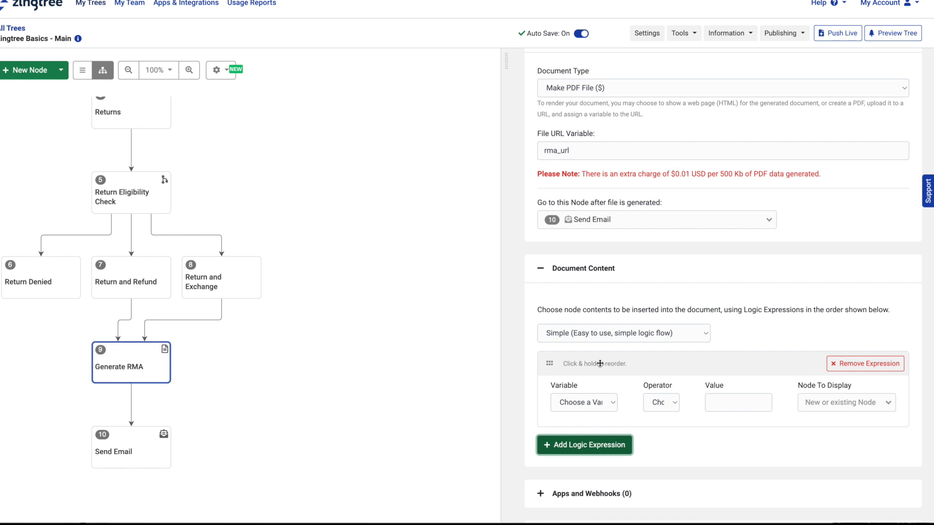
pyautogui.scroll(-2, 600, 363)
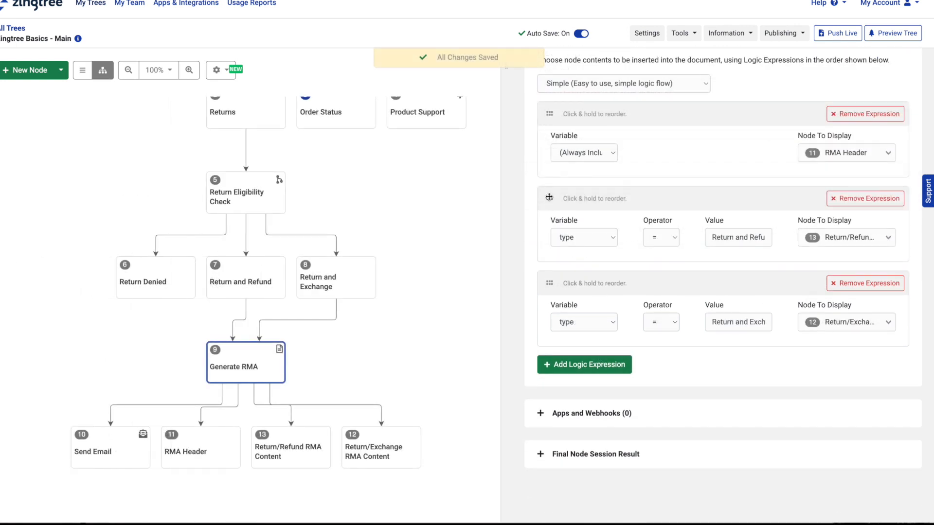
pyautogui.moveTo(549, 197); pyautogui.dragTo(545, 280)
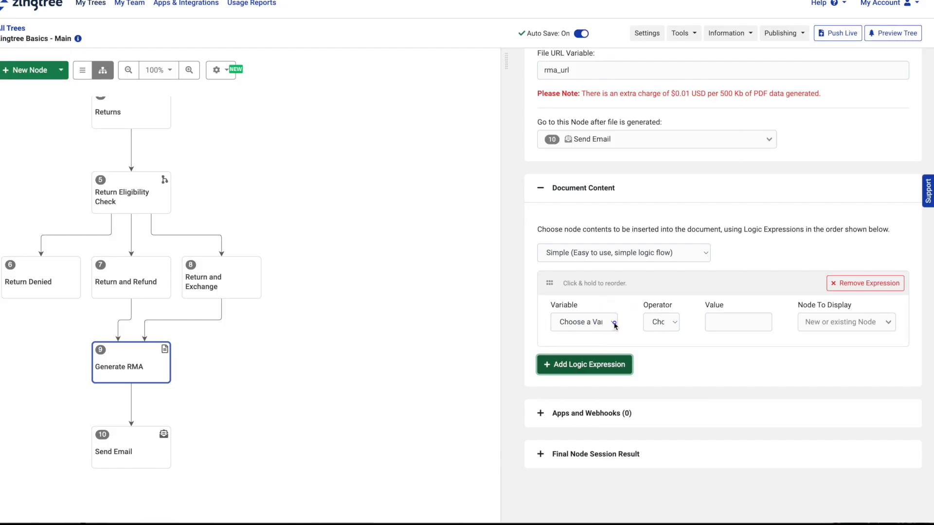
pyautogui.click(614, 323)
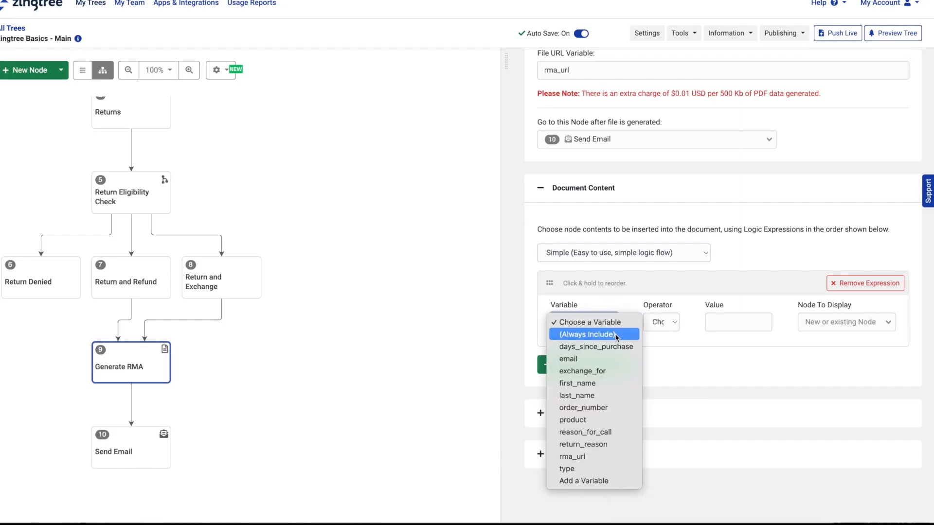
pyautogui.click(614, 334)
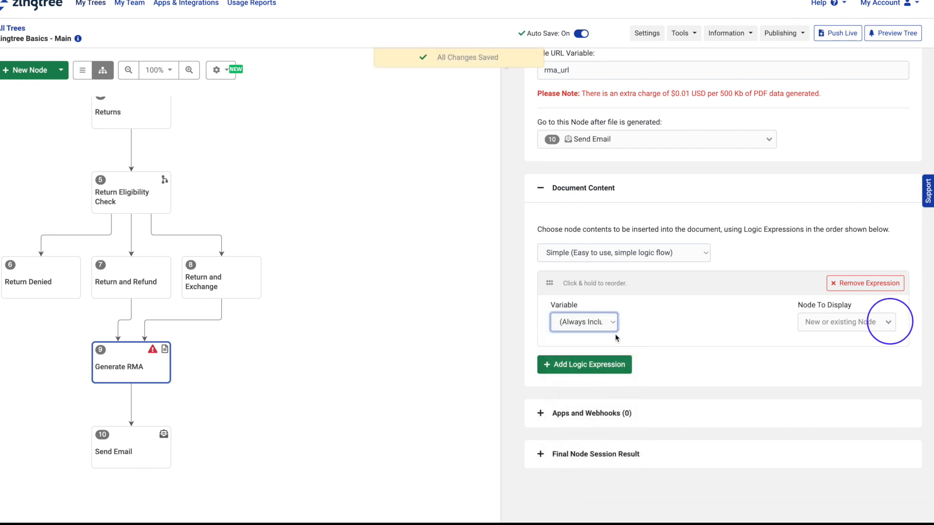
pyautogui.click(889, 323)
pyautogui.scroll(-3, 872, 379)
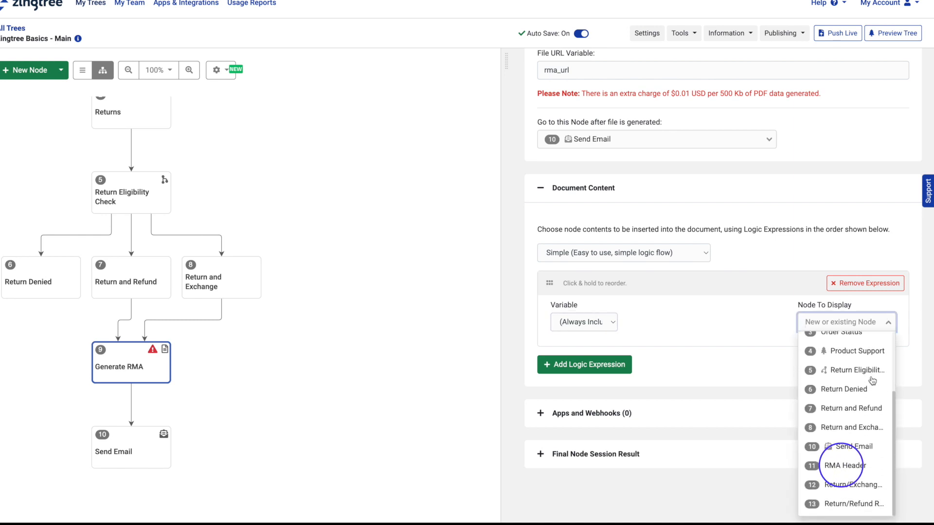
pyautogui.click(846, 465)
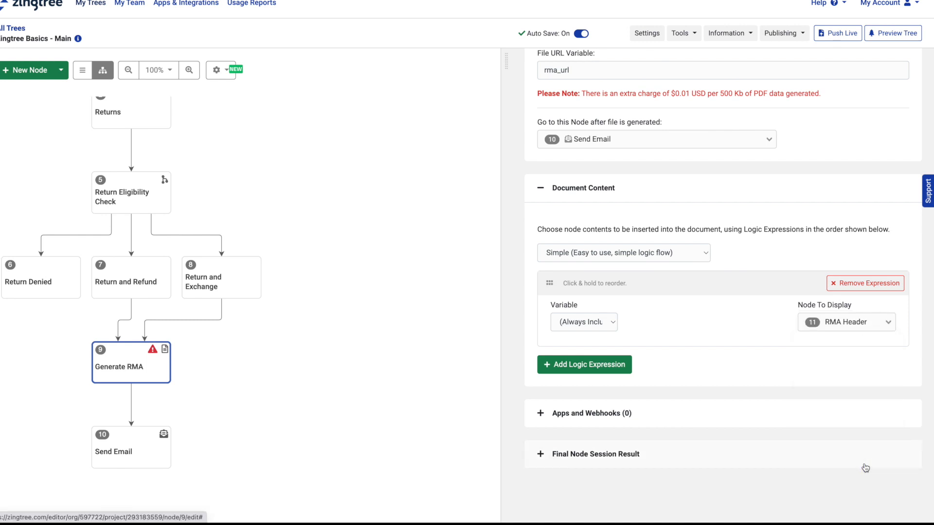
pyautogui.click(611, 372)
# Step: Set the second expression to type = 'Return and Exchange', displaying node 12 Return/Exchange RMA Content
pyautogui.scroll(-2, 610, 369)
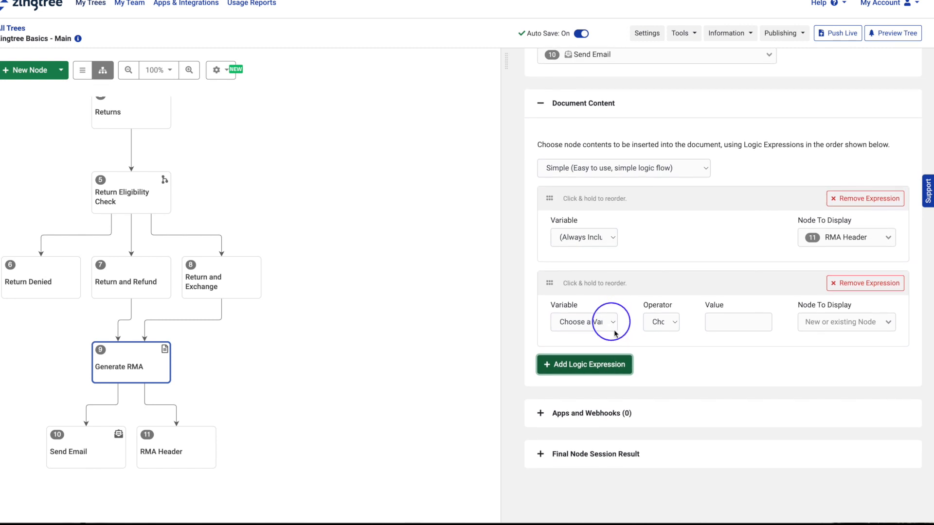
pyautogui.click(613, 323)
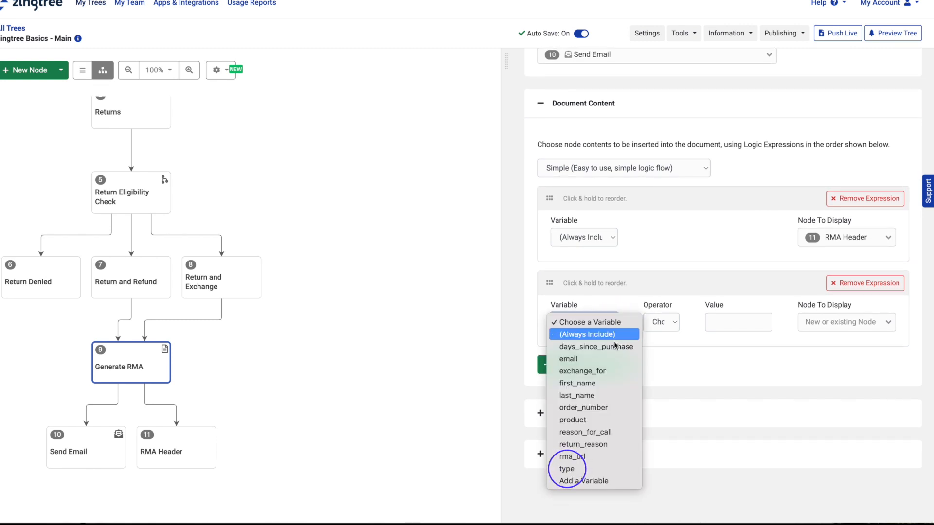
pyautogui.click(611, 469)
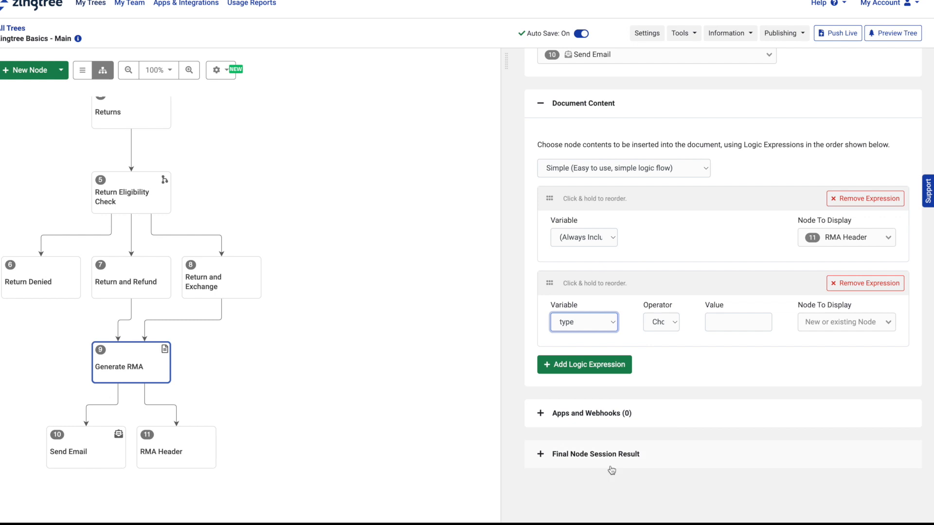
pyautogui.click(677, 323)
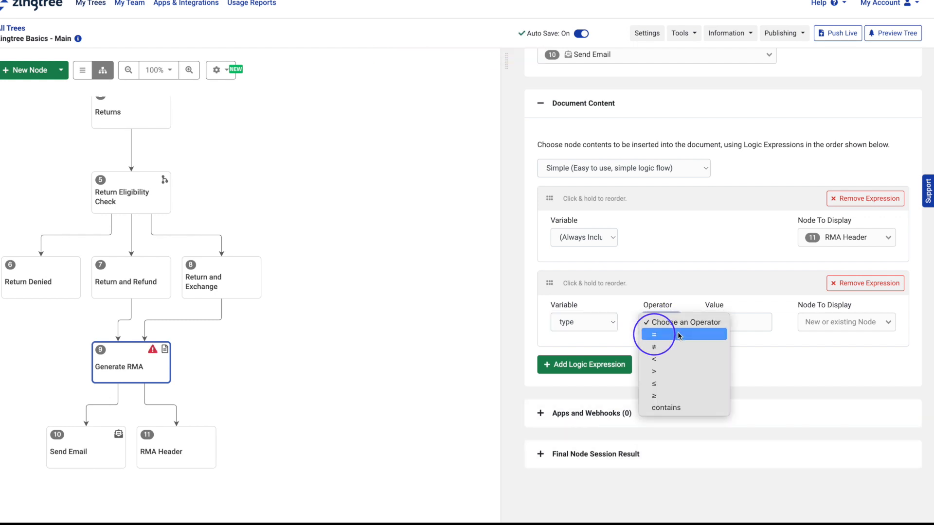
pyautogui.click(678, 335)
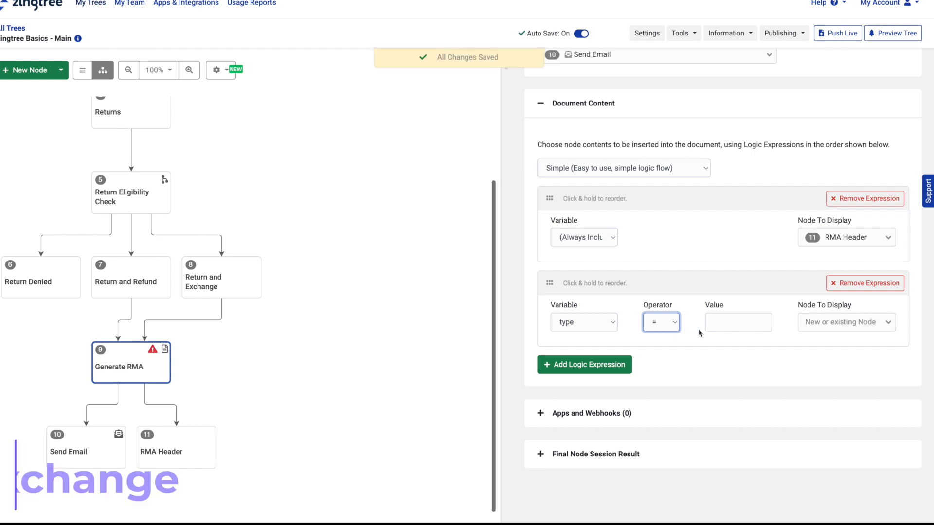
pyautogui.click(723, 321)
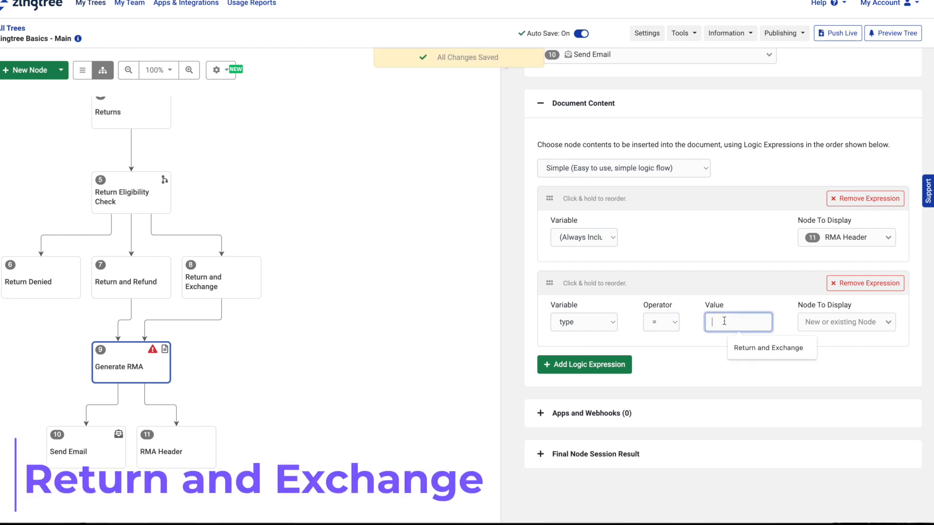
pyautogui.write('Return ')
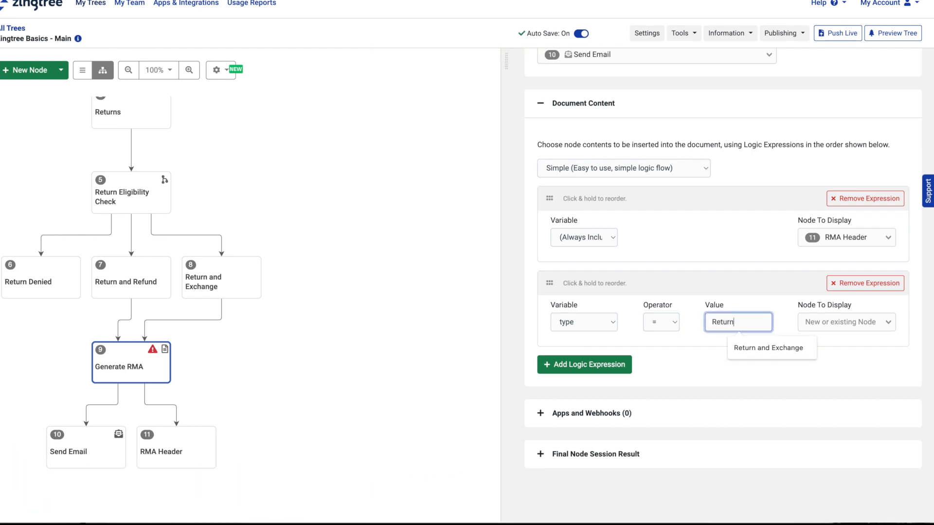
pyautogui.write('and E')
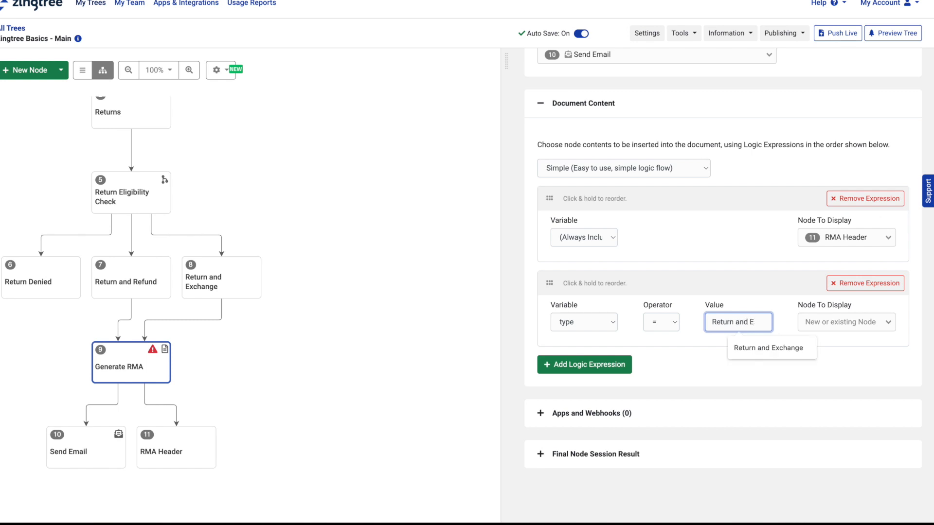
pyautogui.write('schange')
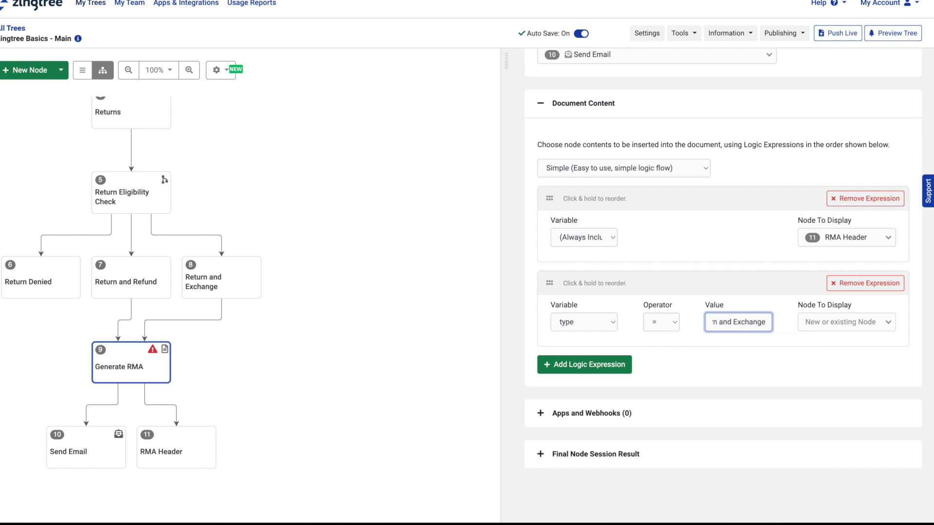
pyautogui.click(887, 320)
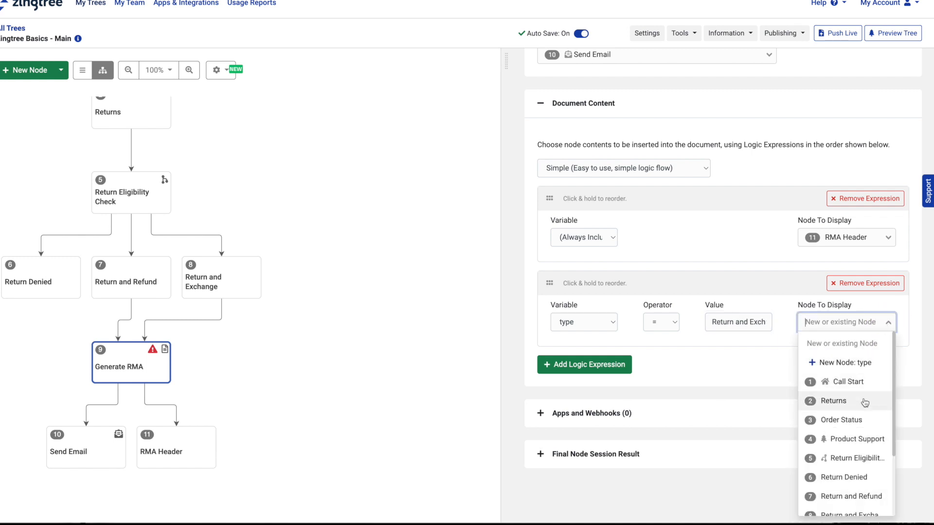
pyautogui.scroll(-5, 865, 402)
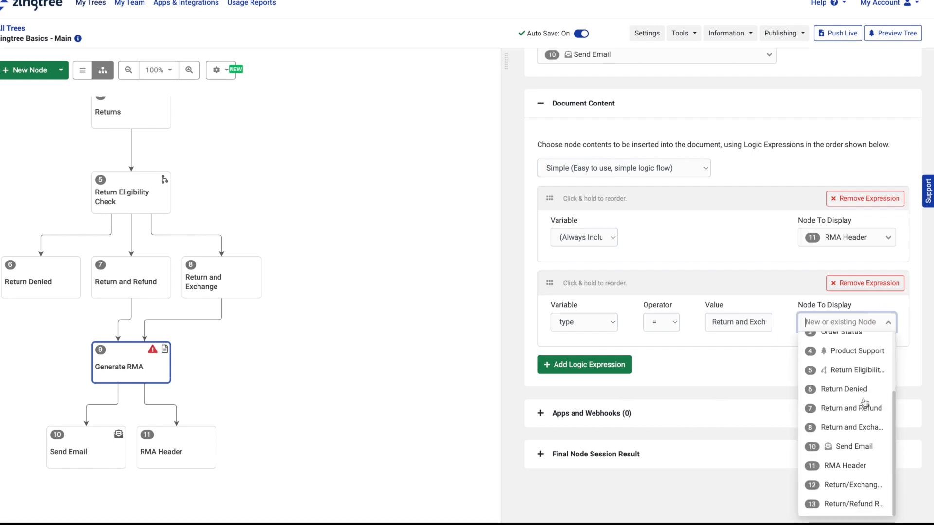
pyautogui.click(859, 487)
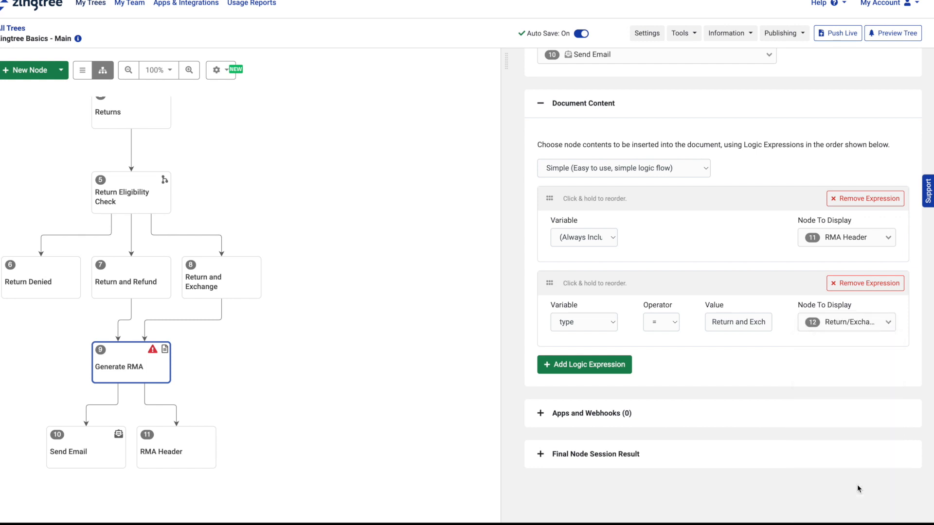
pyautogui.click(602, 373)
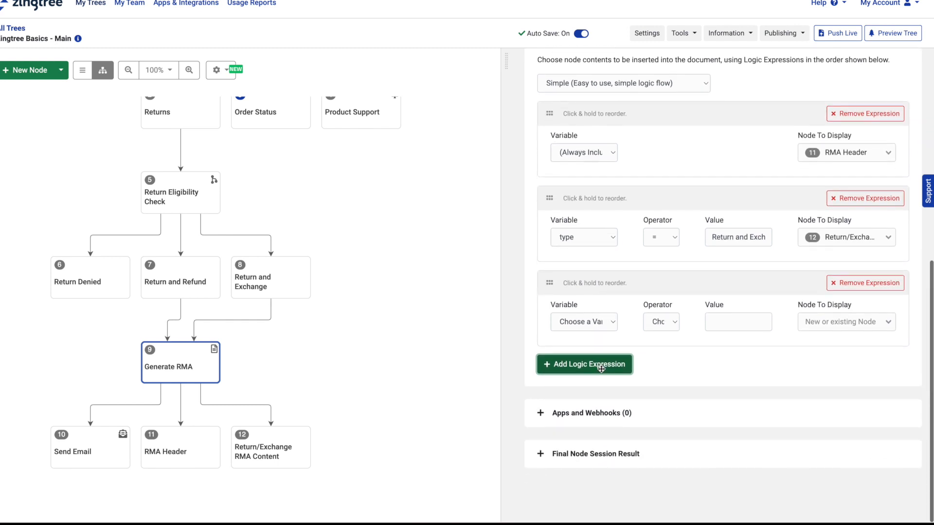
# Step: Set the third expression to type = 'Return and Refund', displaying node 13 Return/Refund RMA Content
pyautogui.click(613, 323)
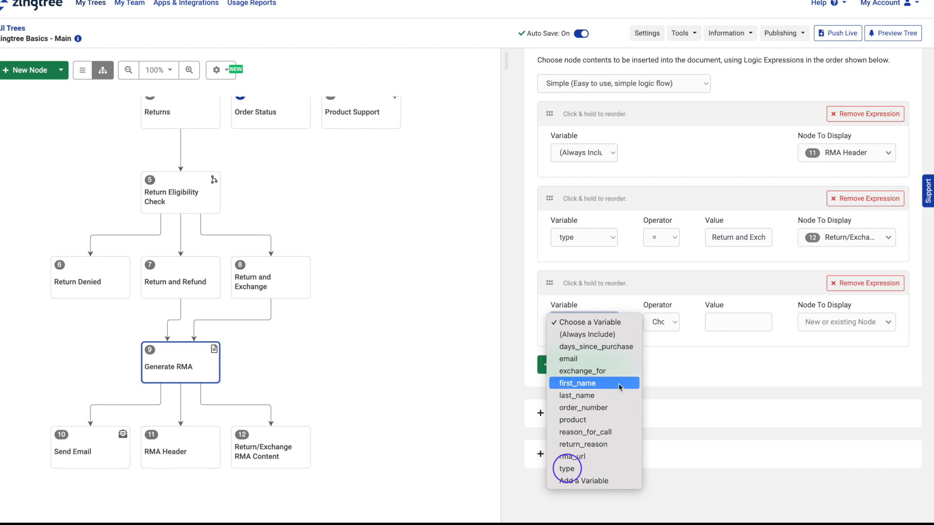
pyautogui.click(607, 468)
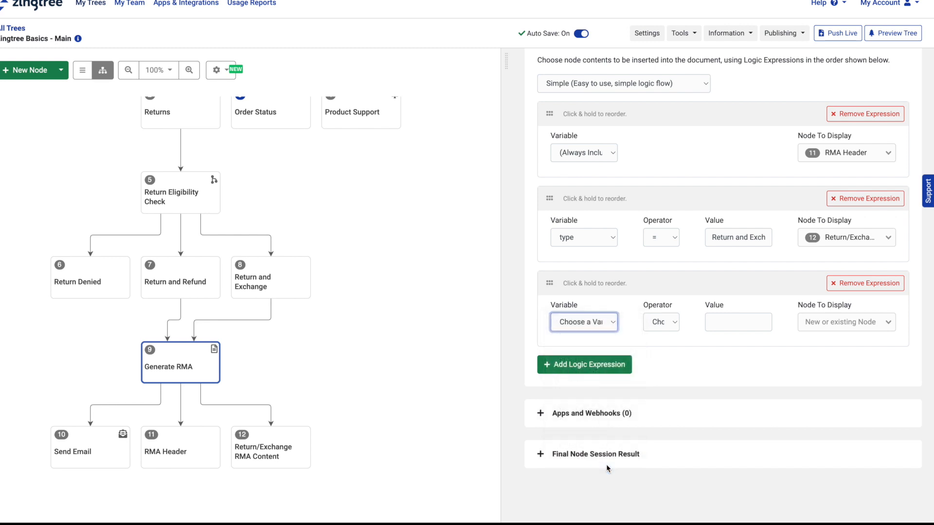
pyautogui.click(670, 323)
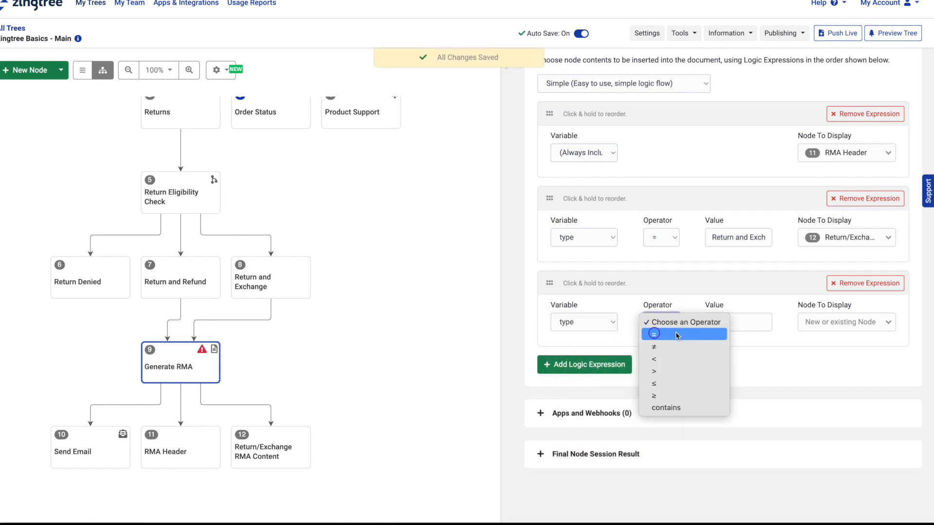
pyautogui.click(675, 334)
pyautogui.click(722, 317)
pyautogui.write('Retur')
pyautogui.write('n and Refund')
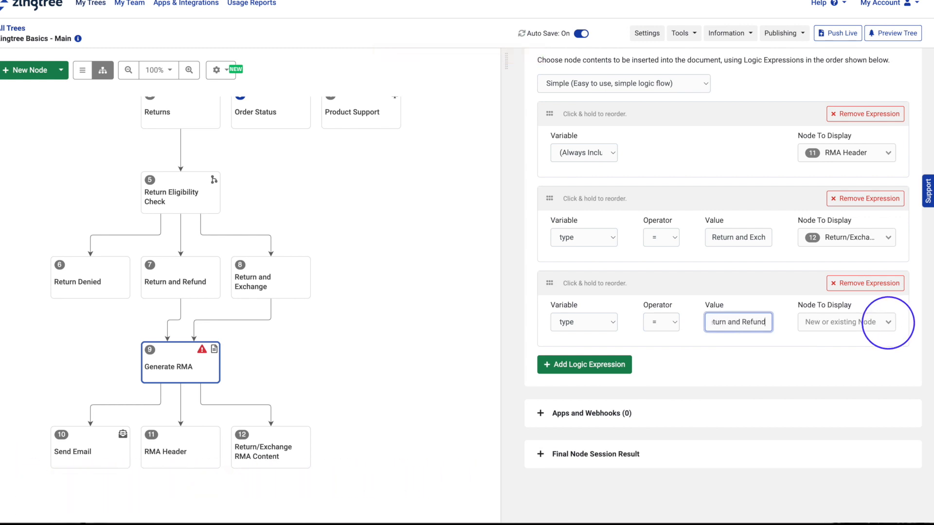
pyautogui.click(888, 322)
pyautogui.scroll(-3, 871, 385)
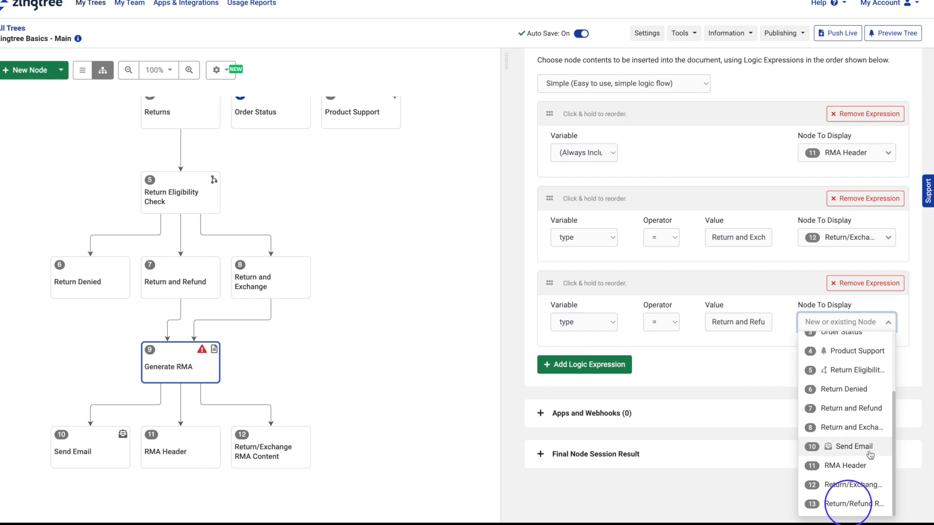
pyautogui.click(864, 506)
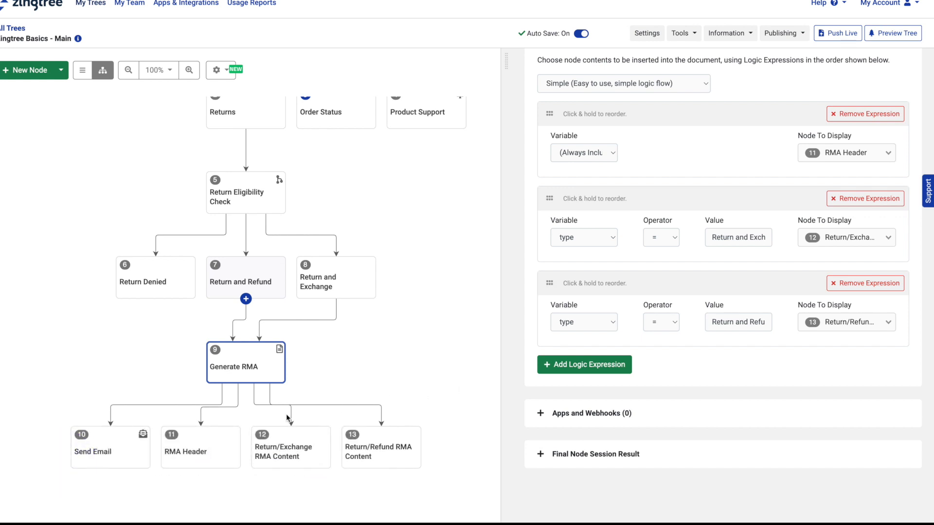
# Step: Select the Send Email node and bring up its Send Method choices
pyautogui.click(119, 450)
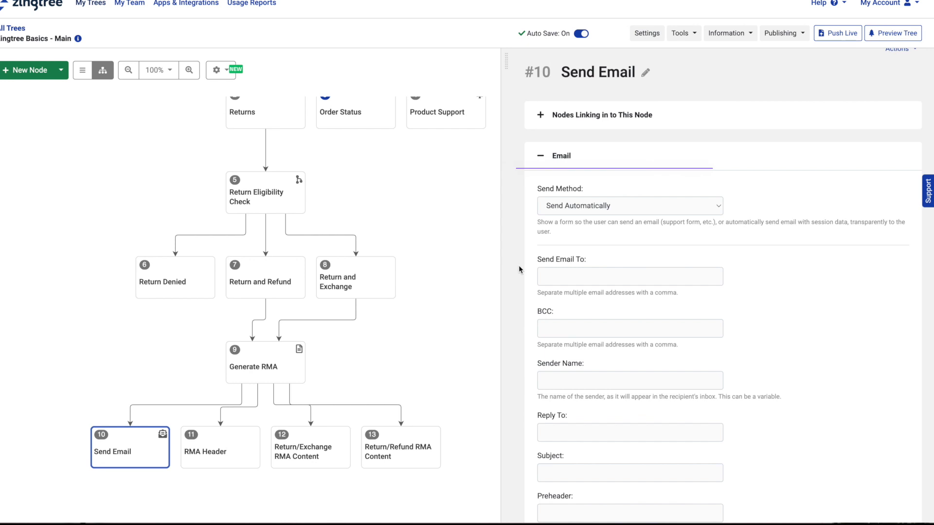
pyautogui.click(718, 213)
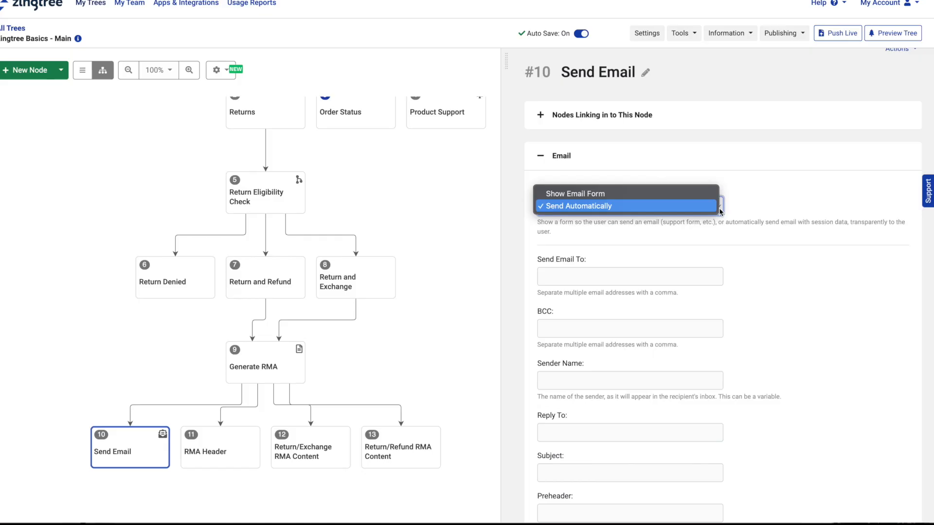
# Step: Leave the Send Method dropdown on Send Automatically
pyautogui.click(720, 212)
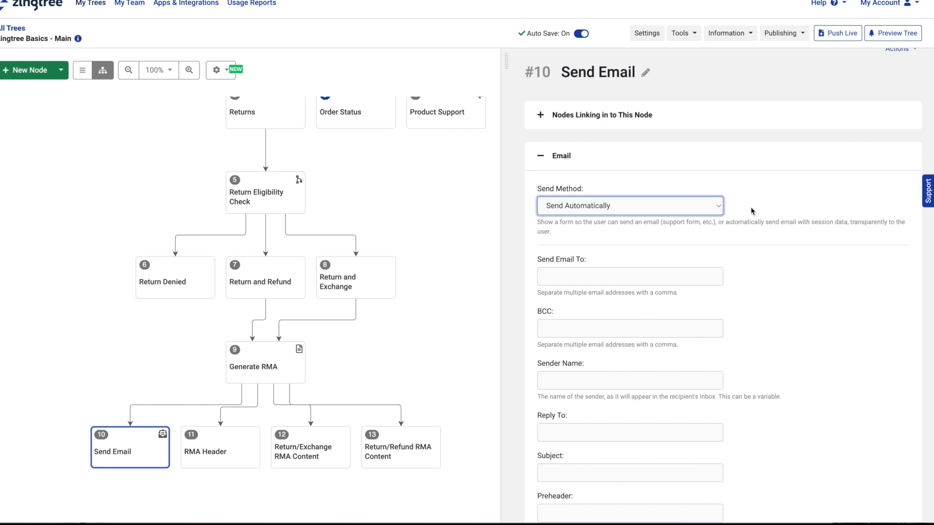
# Step: Set Send Email To #email#, Sender Name International Displays, and Reply To the company's returns address
pyautogui.scroll(-3, 809, 209)
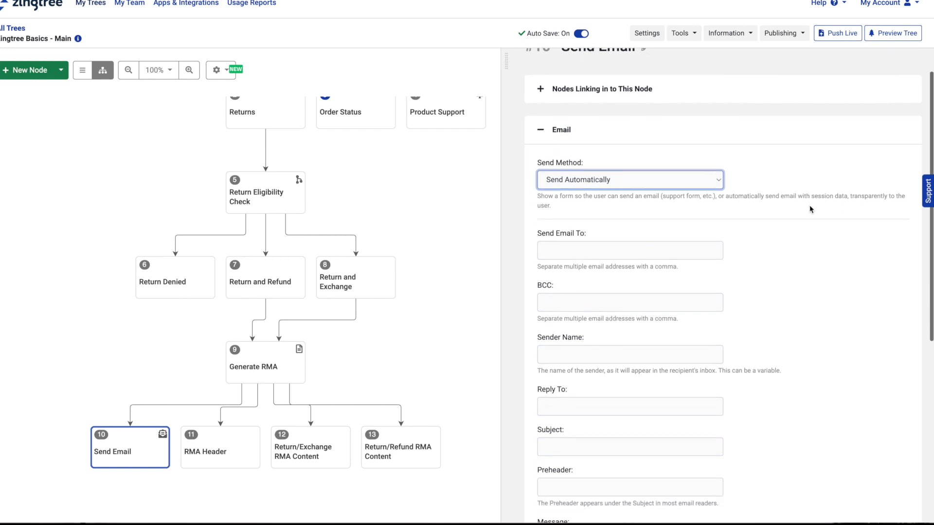
pyautogui.scroll(-2, 810, 209)
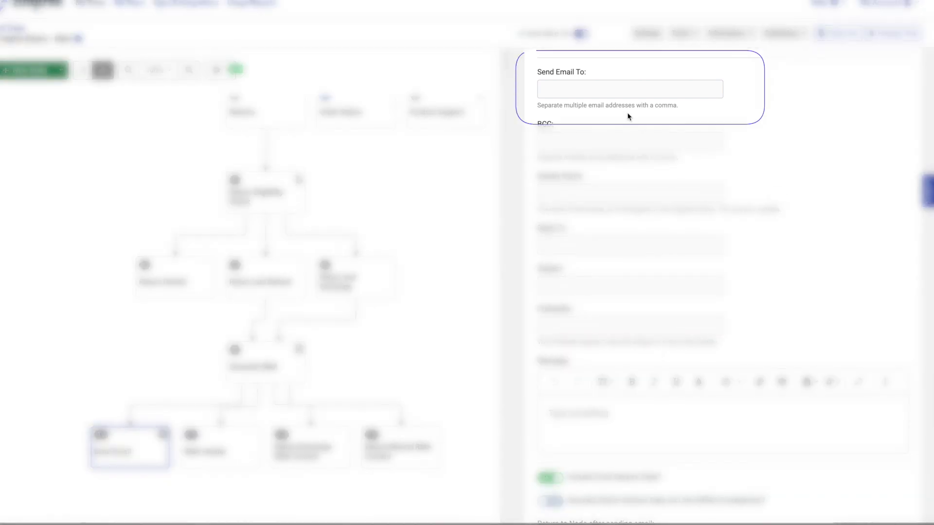
pyautogui.click(606, 94)
pyautogui.write('#email#')
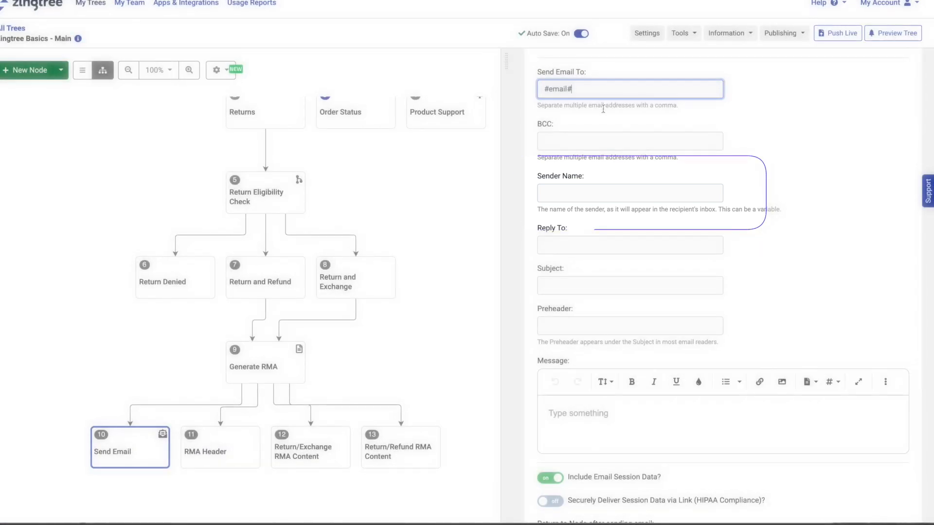
pyautogui.click(573, 190)
pyautogui.write('Inter')
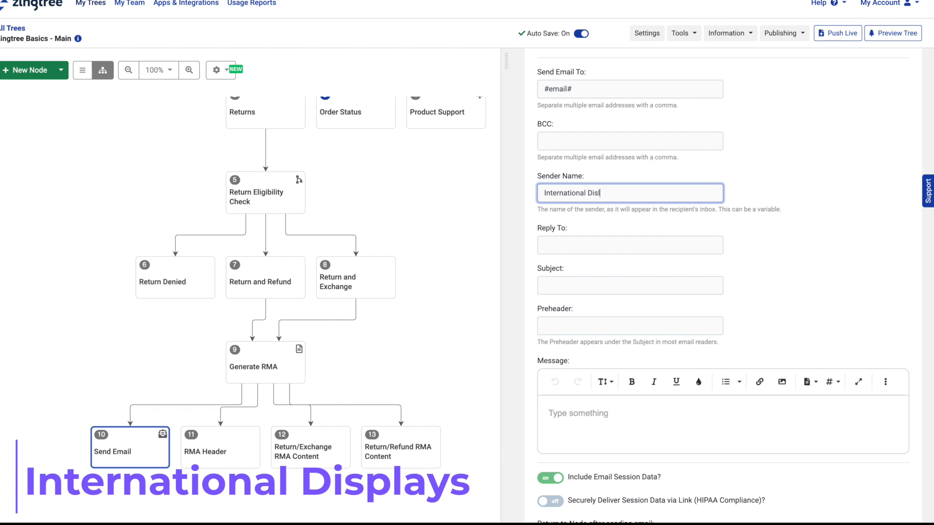
pyautogui.write('national Displays')
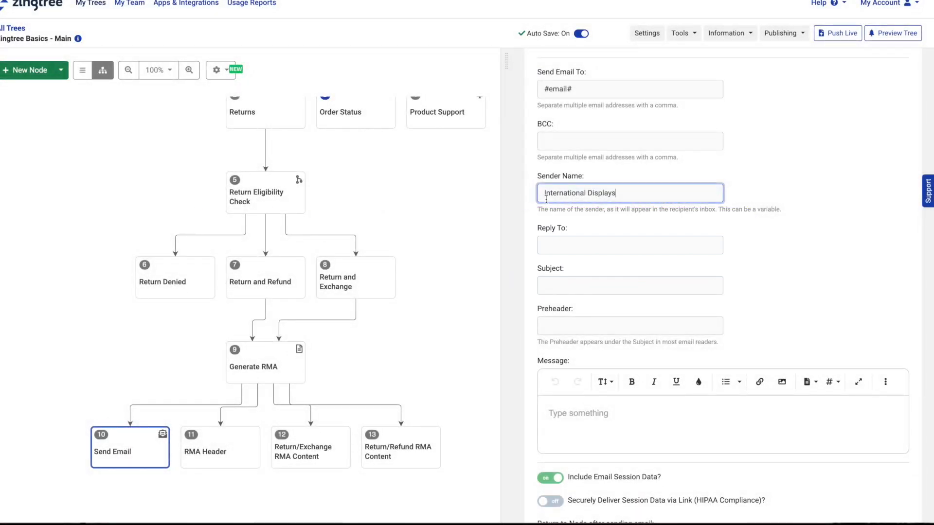
pyautogui.click(558, 244)
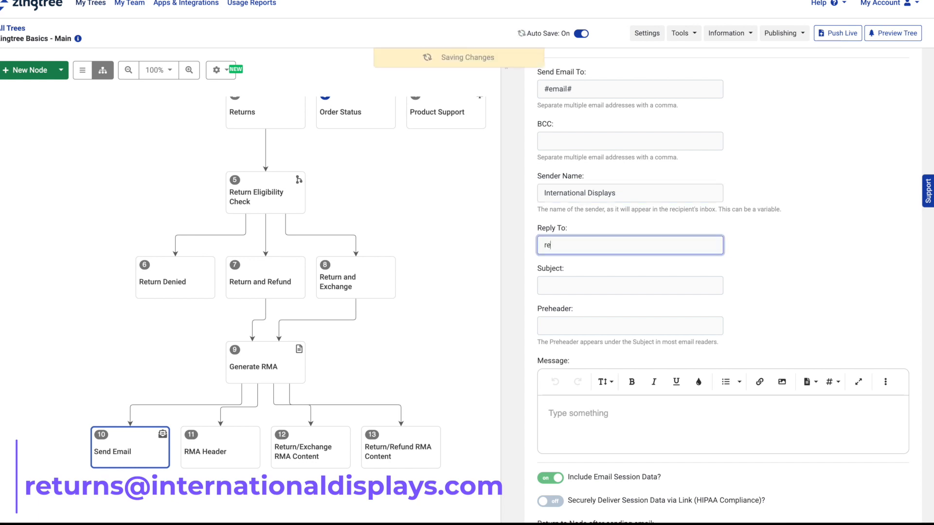
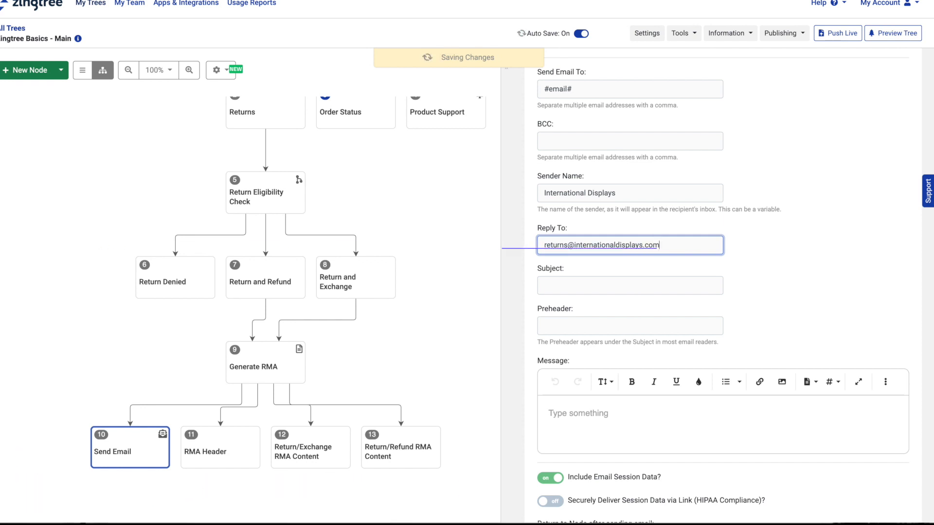
# Step: Enter the subject line 'International Displays: Return Merchandise Authorization'
pyautogui.press('Tab')
pyautogui.write('Inte')
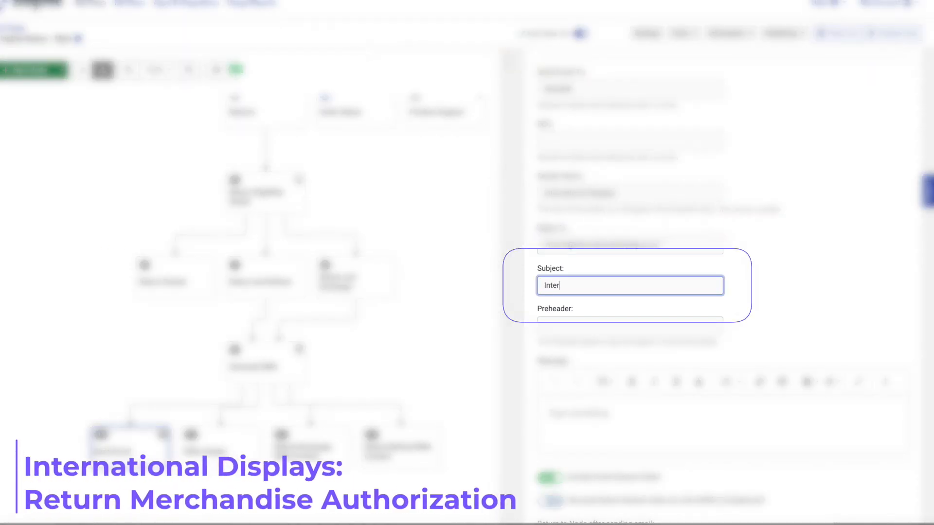
pyautogui.write('rnational Displays: Return Merc')
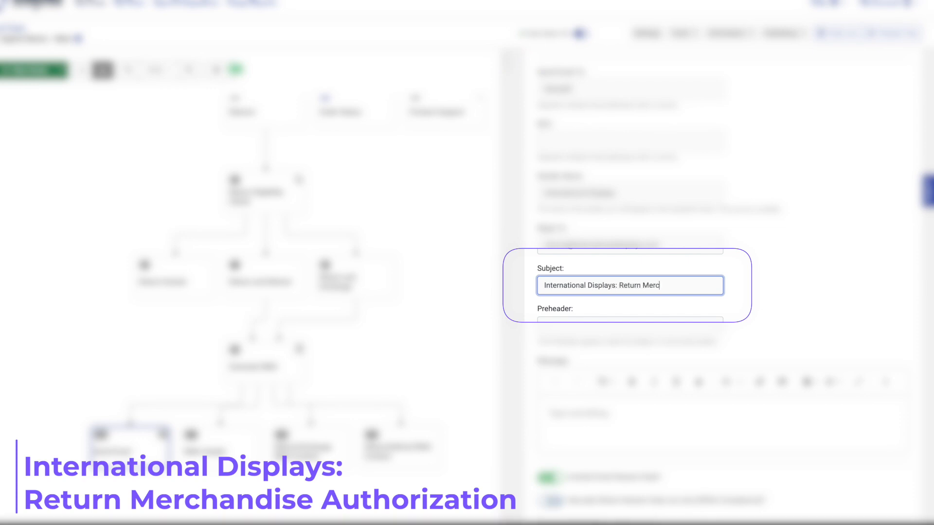
pyautogui.write('handise Authorization')
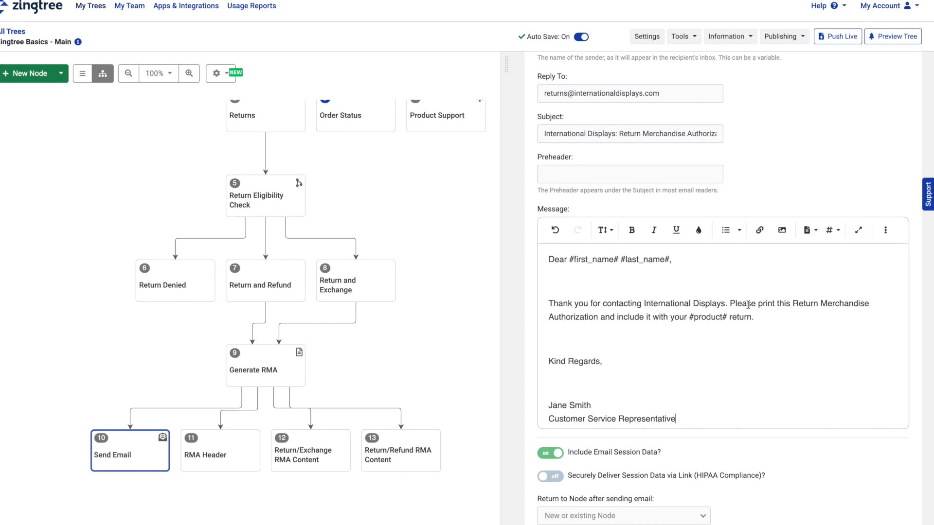
# Step: Link the words 'Return Merchandise Authorization' in the message to #rma_url#
pyautogui.moveTo(787, 305); pyautogui.dragTo(599, 320)
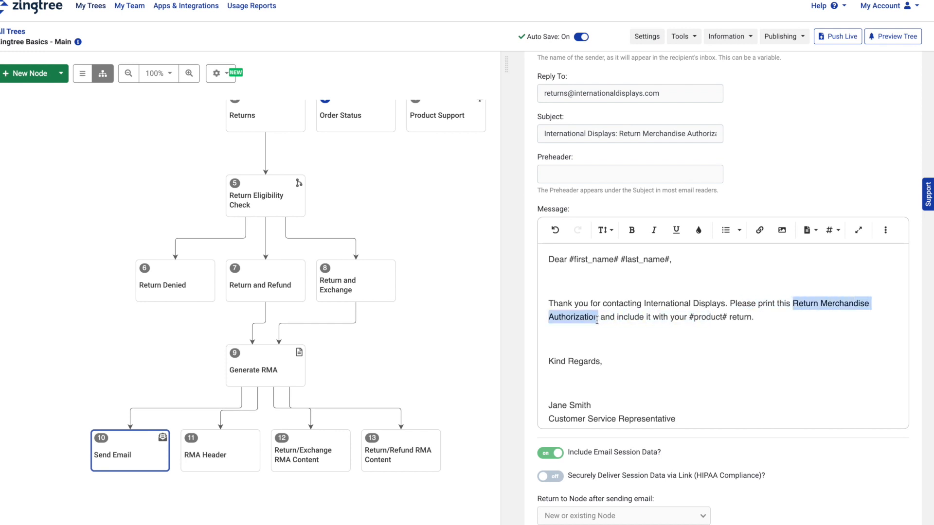
pyautogui.click(760, 231)
pyautogui.write('#')
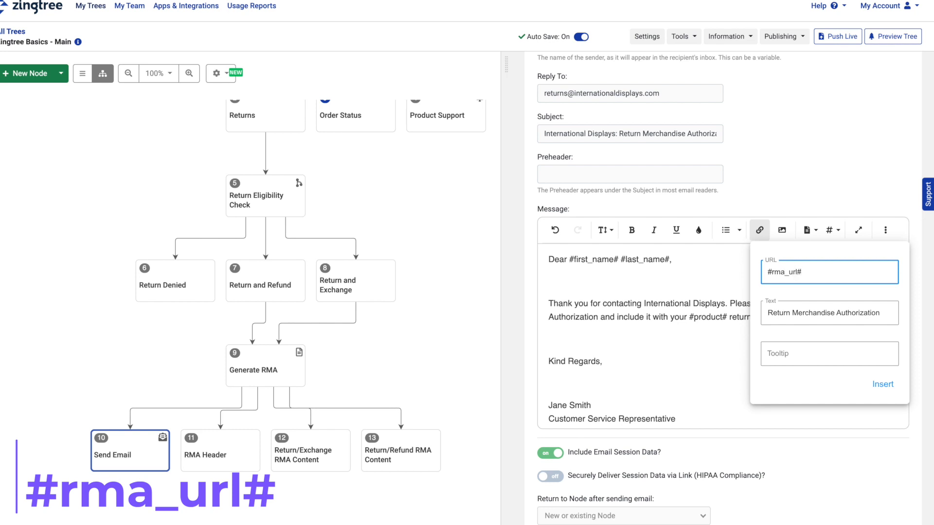
pyautogui.write('rma_url#')
pyautogui.click(882, 383)
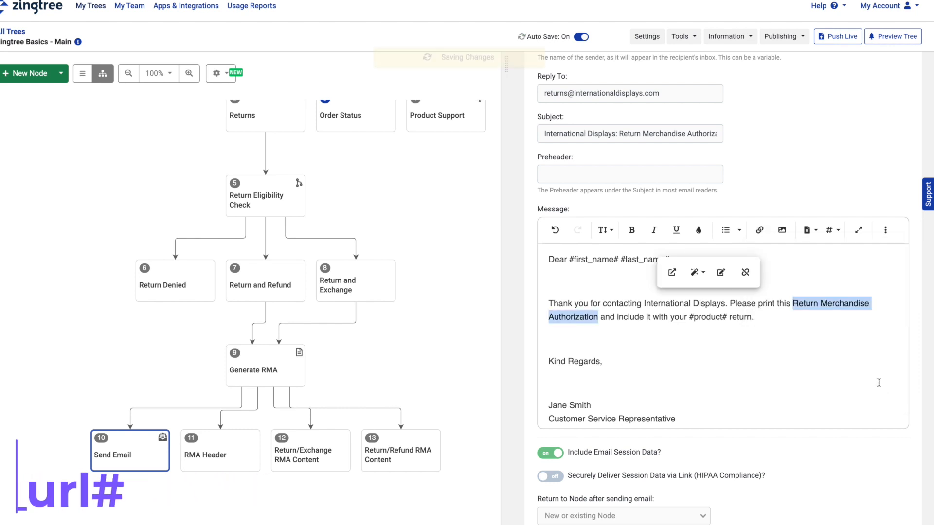
# Step: Switch off the 'Include Email Session Data?' toggle
pyautogui.click(879, 383)
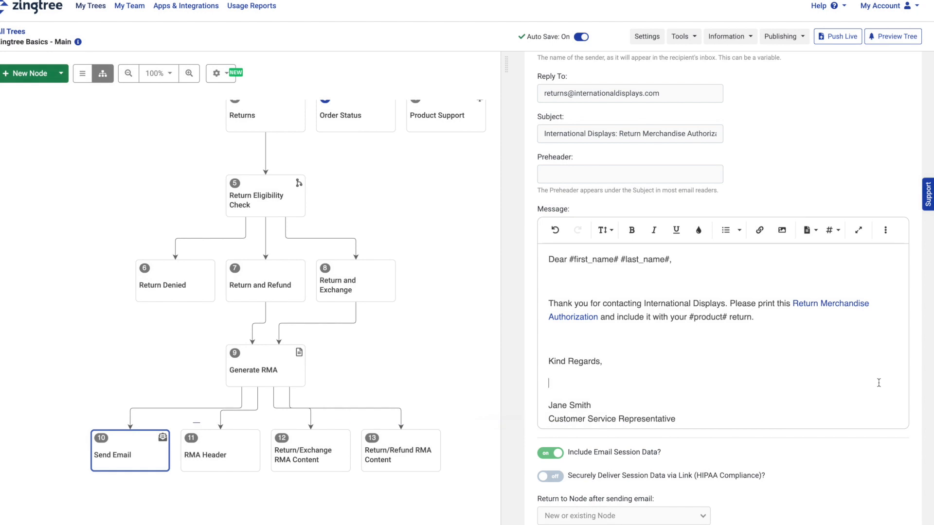
pyautogui.scroll(-3, 879, 383)
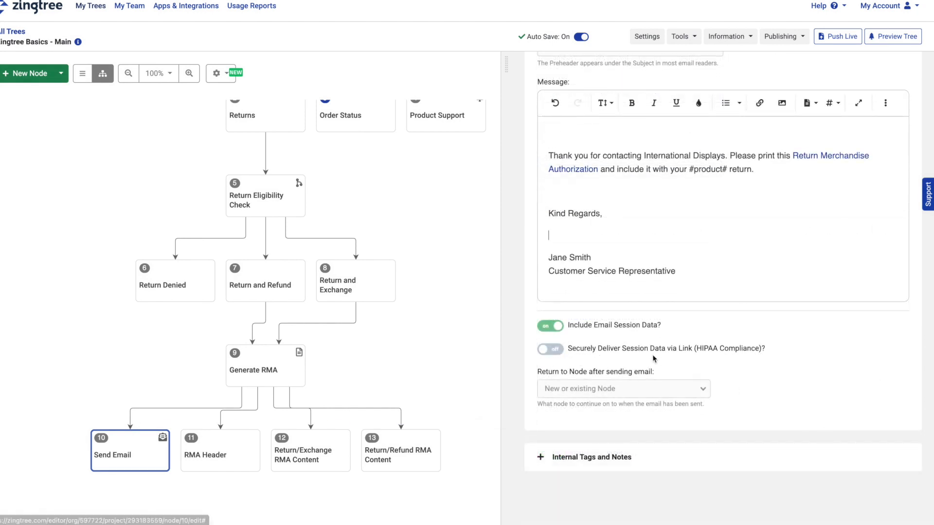
pyautogui.click(558, 328)
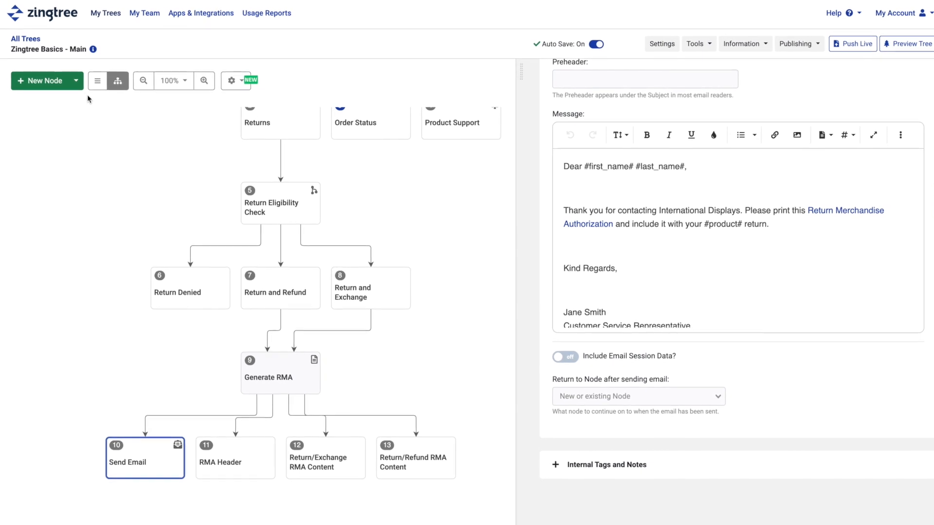
# Step: Create a new content node #14 and retitle it 'Processed End Call'
pyautogui.click(72, 79)
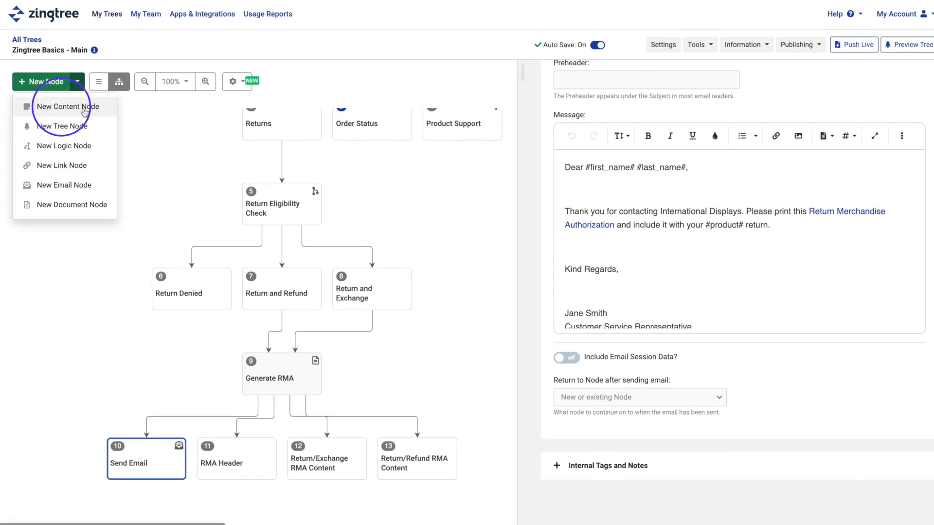
pyautogui.click(83, 111)
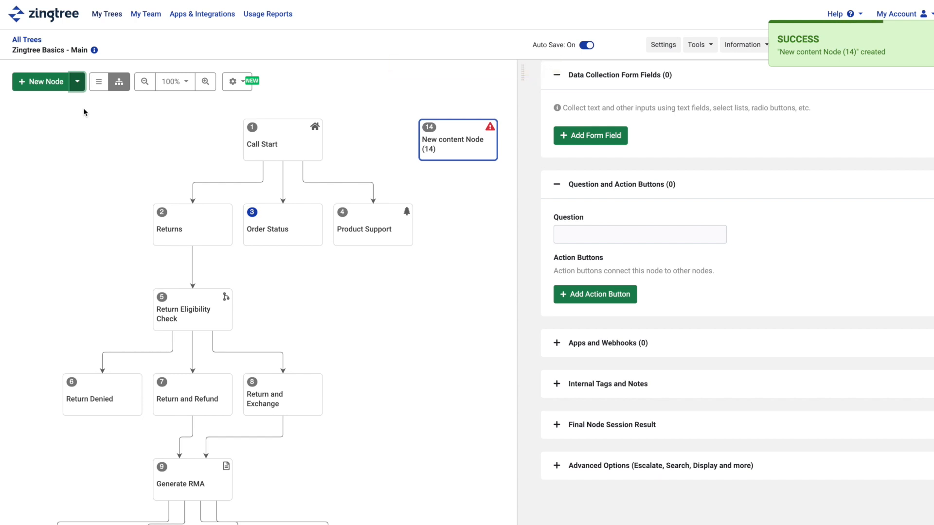
pyautogui.scroll(2, 532, 103)
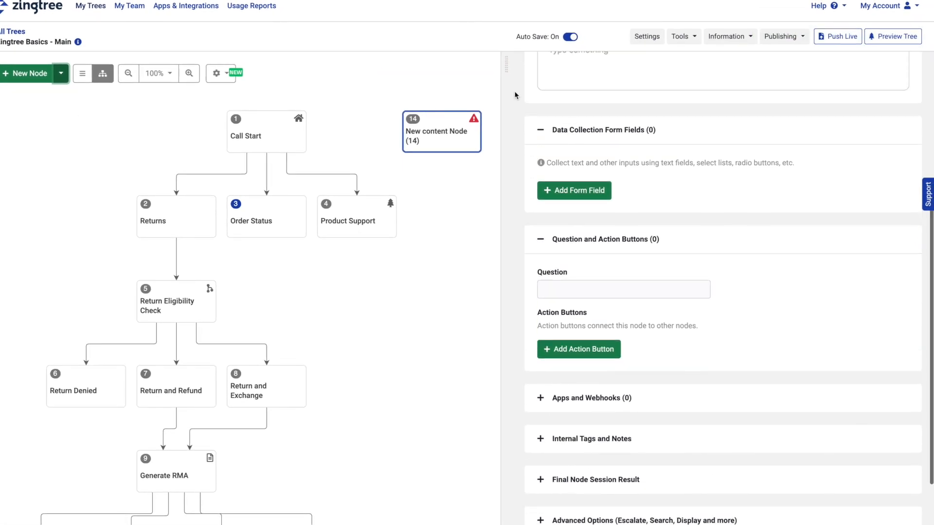
pyautogui.scroll(3, 515, 95)
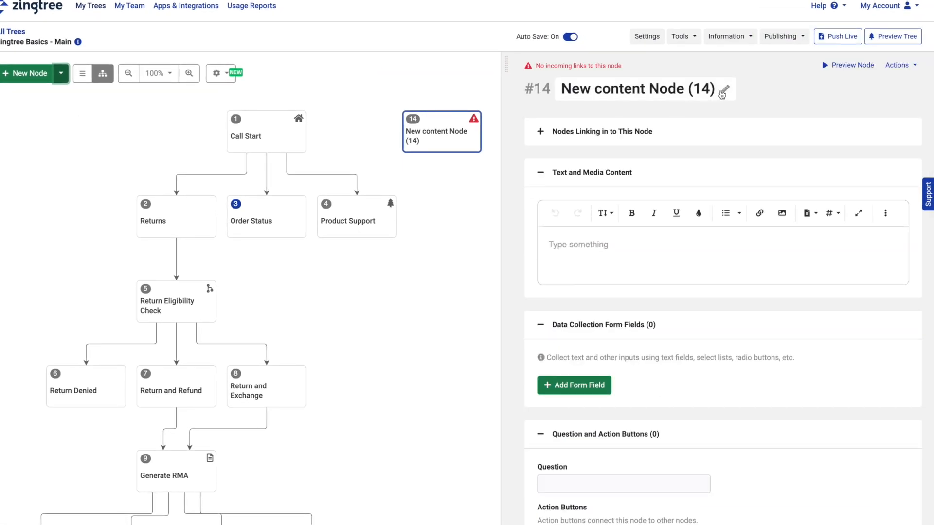
pyautogui.click(720, 90)
pyautogui.moveTo(720, 90); pyautogui.dragTo(566, 89)
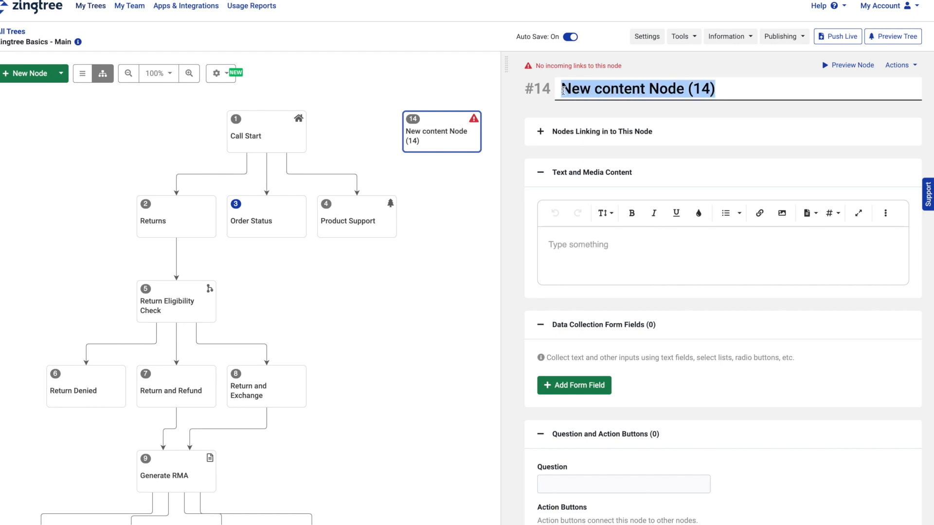
pyautogui.write('Processed End Call')
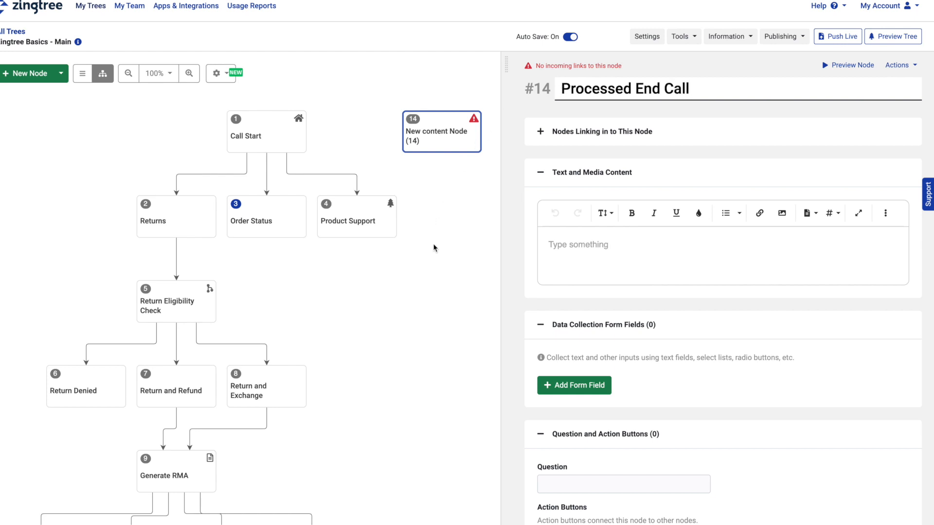
pyautogui.scroll(-3, 425, 278)
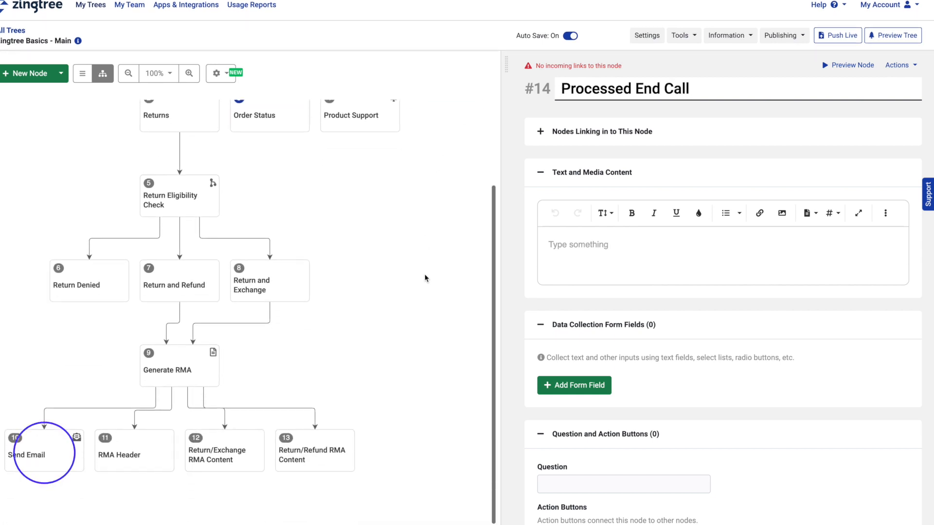
# Step: Set Send Email's 'Return to Node after sending email' to #14 Processed End Call
pyautogui.click(54, 447)
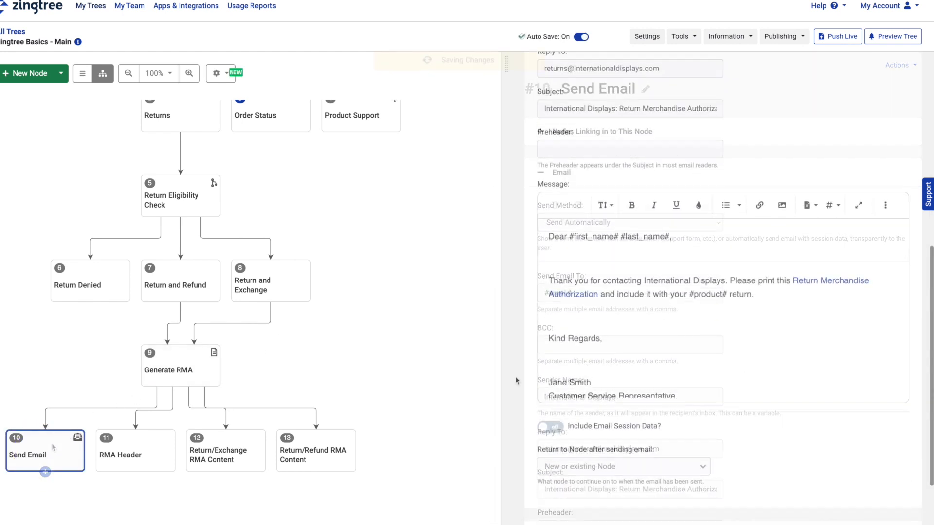
pyautogui.scroll(-3, 515, 380)
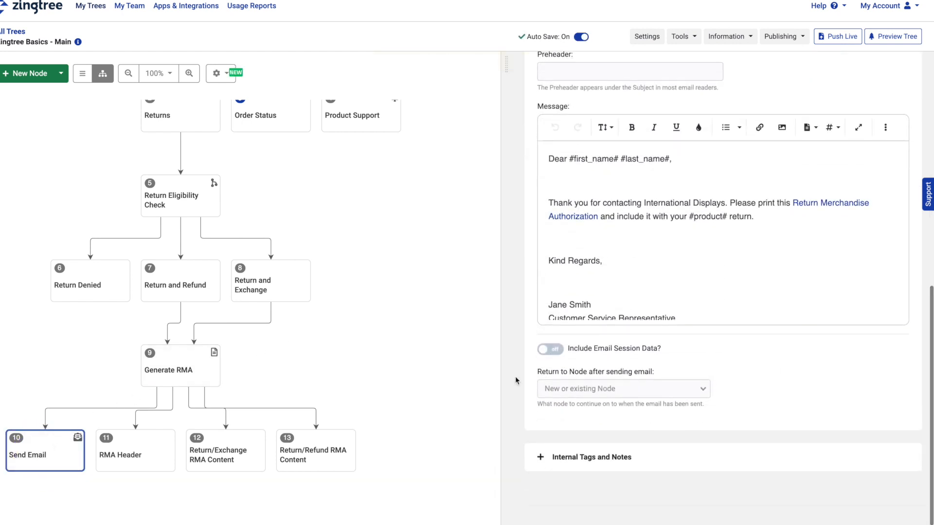
pyautogui.click(705, 389)
pyautogui.scroll(-2, 688, 427)
pyautogui.scroll(-5, 688, 427)
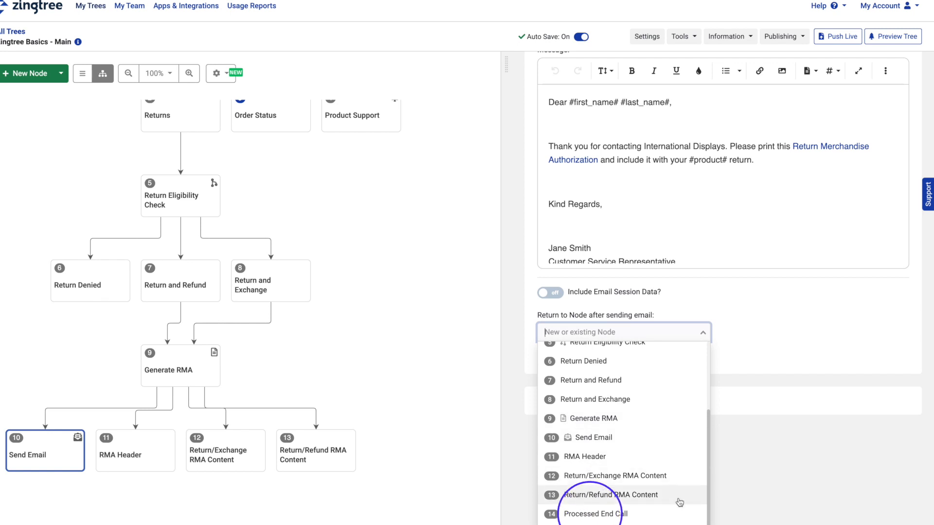
pyautogui.click(678, 513)
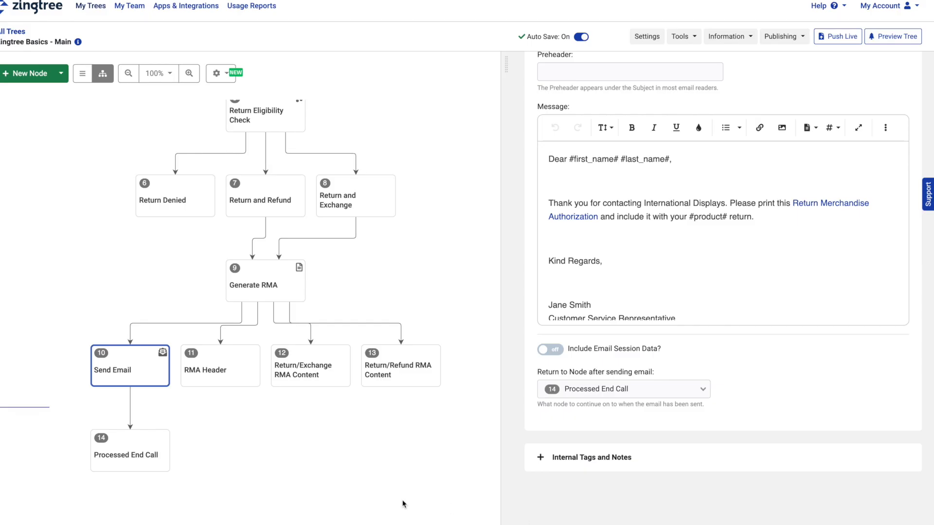
pyautogui.click(114, 439)
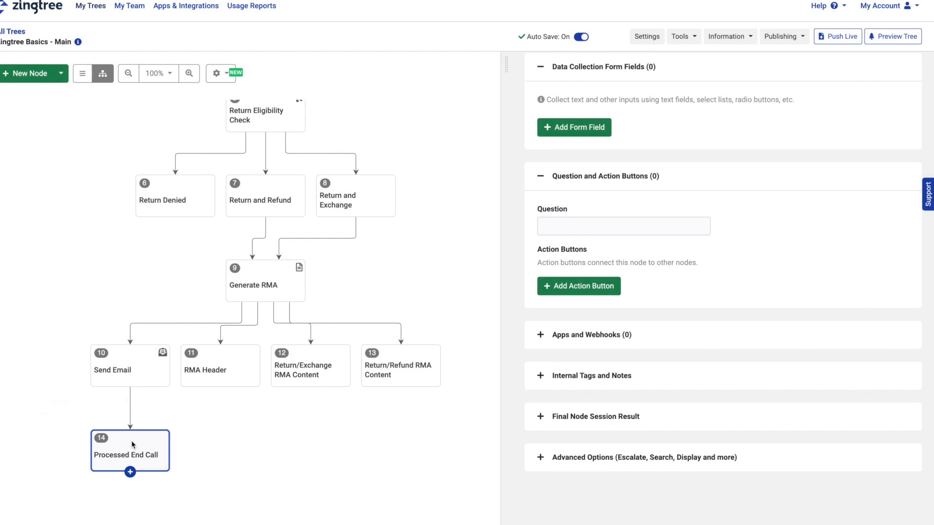
# Step: Type 'RMA was generated and sent to the customer.' as the node's body, followed by a new line
pyautogui.scroll(5, 513, 272)
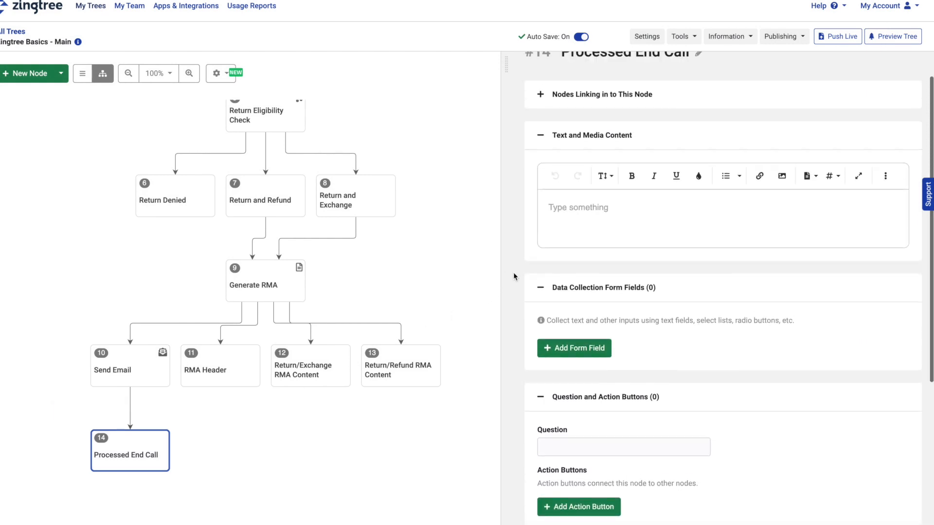
pyautogui.write('RMA was g')
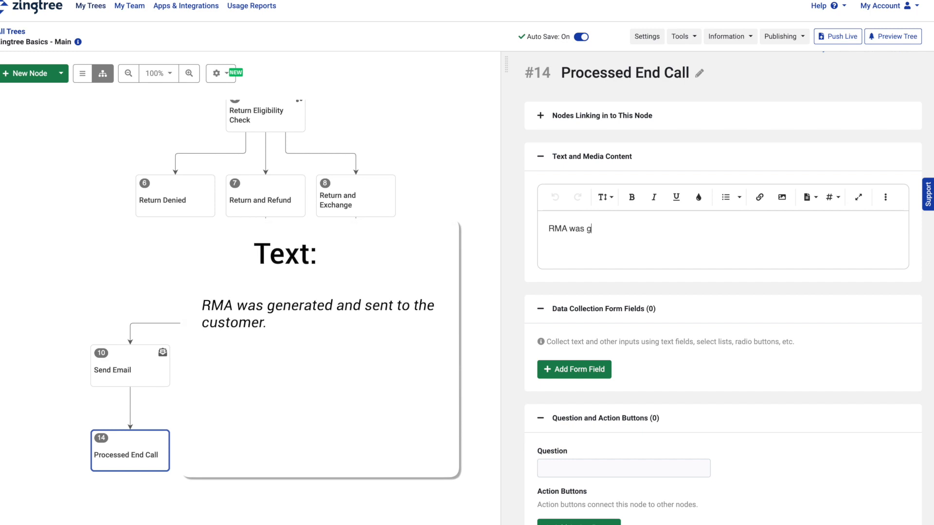
pyautogui.write('enerat')
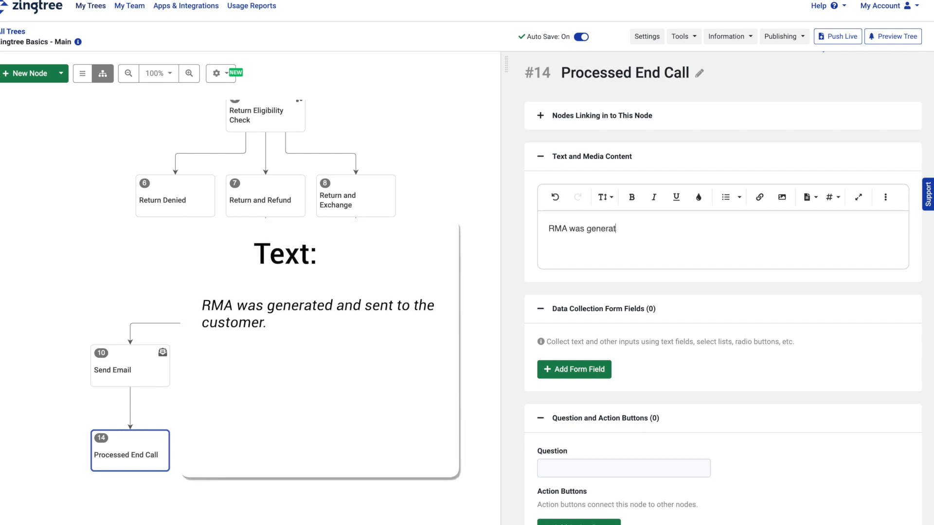
pyautogui.write('ed and sent to the')
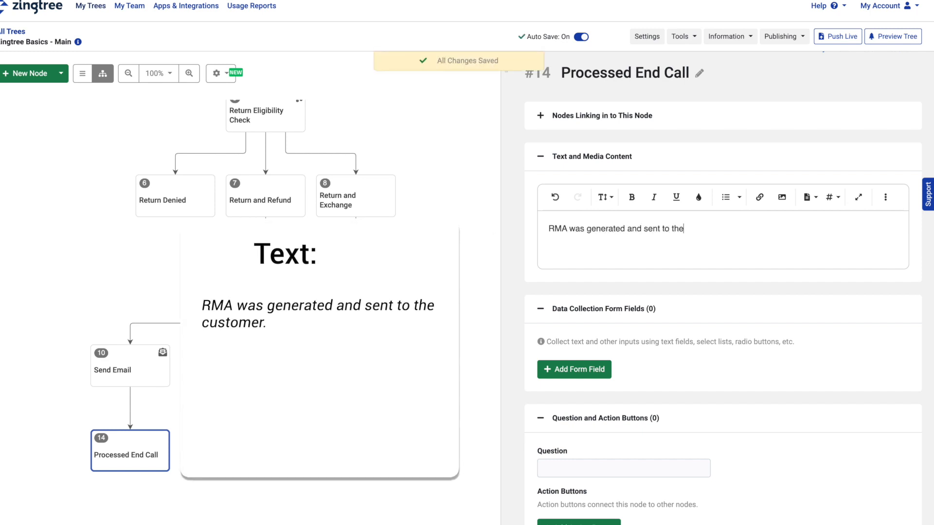
pyautogui.write(' customer')
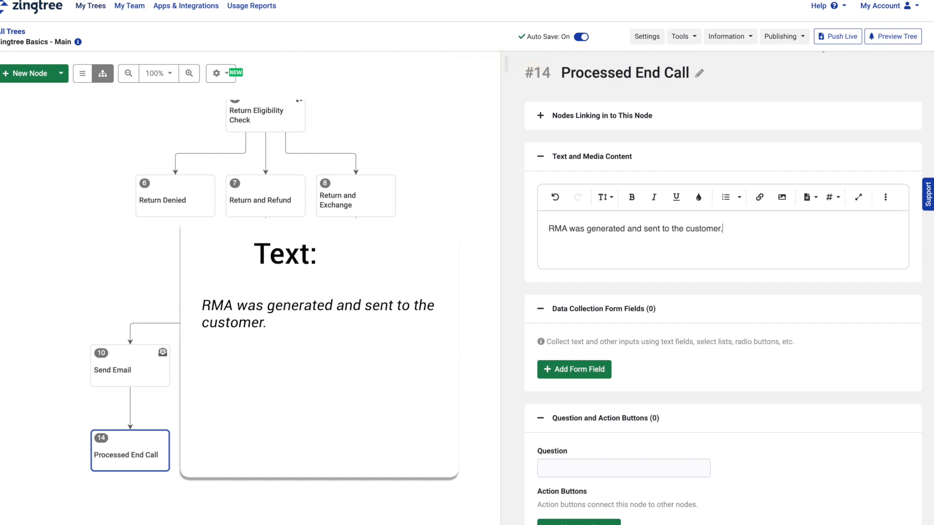
pyautogui.write('.')
pyautogui.press('Return')
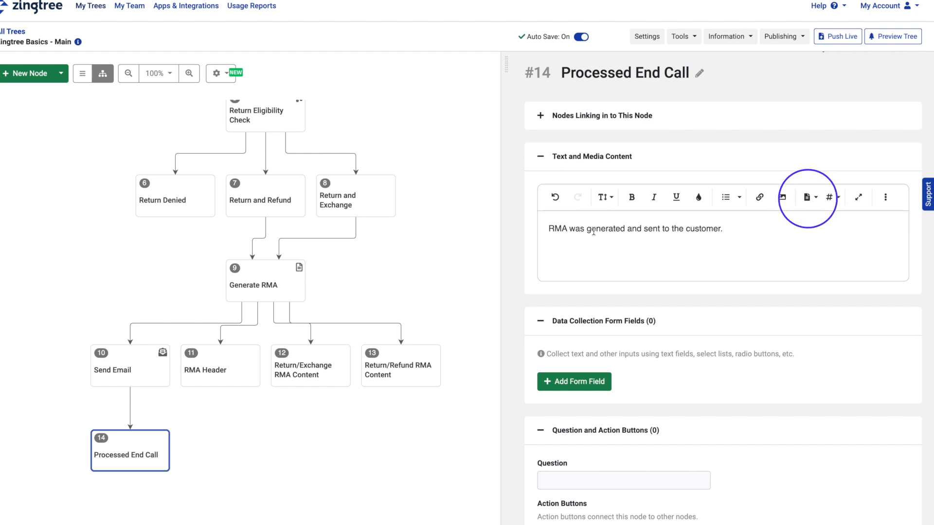
# Step: Insert COPY-AREA tags wrapping the ##ALL DATA## summary in the node body
pyautogui.click(817, 197)
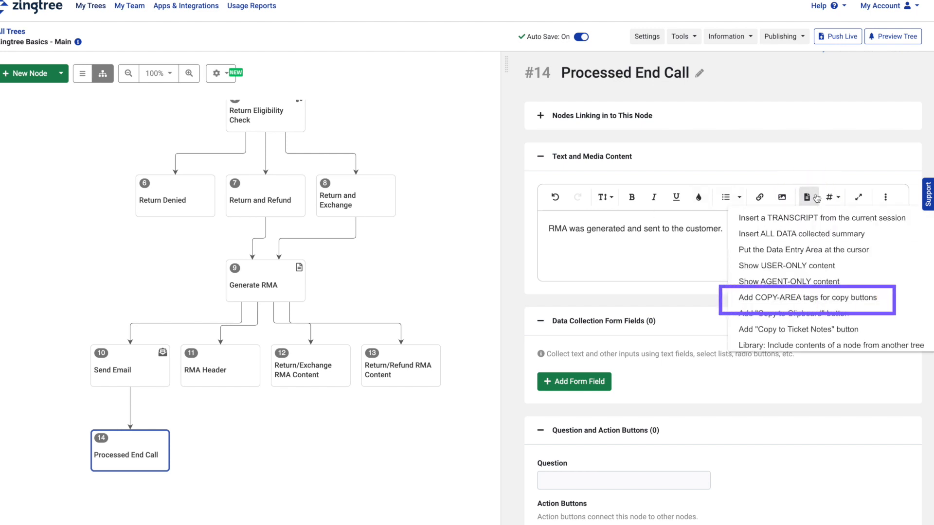
pyautogui.click(820, 297)
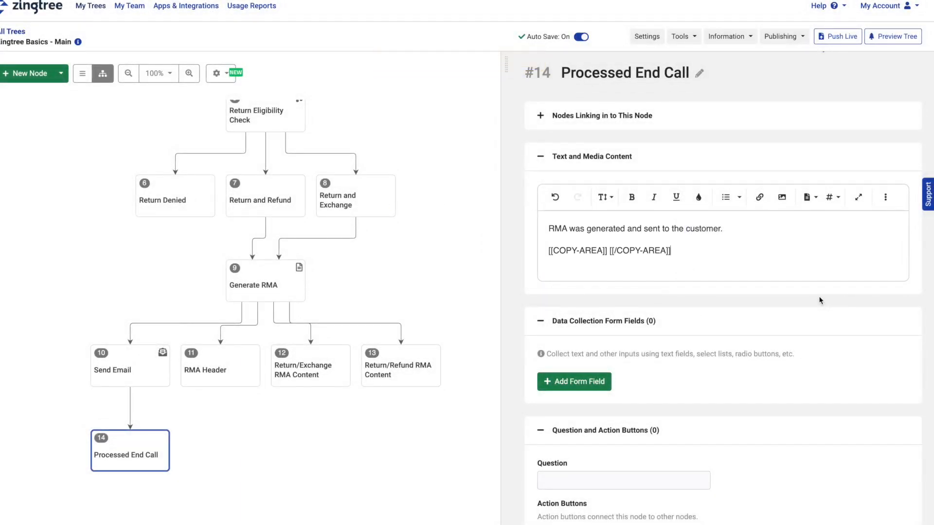
pyautogui.click(609, 250)
pyautogui.press('Return')
pyautogui.press('Return')
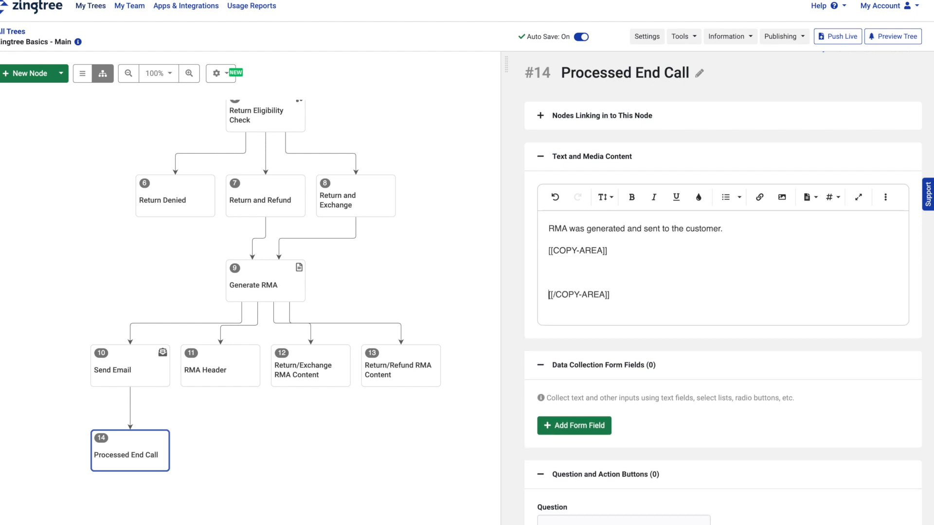
pyautogui.click(555, 272)
pyautogui.click(815, 197)
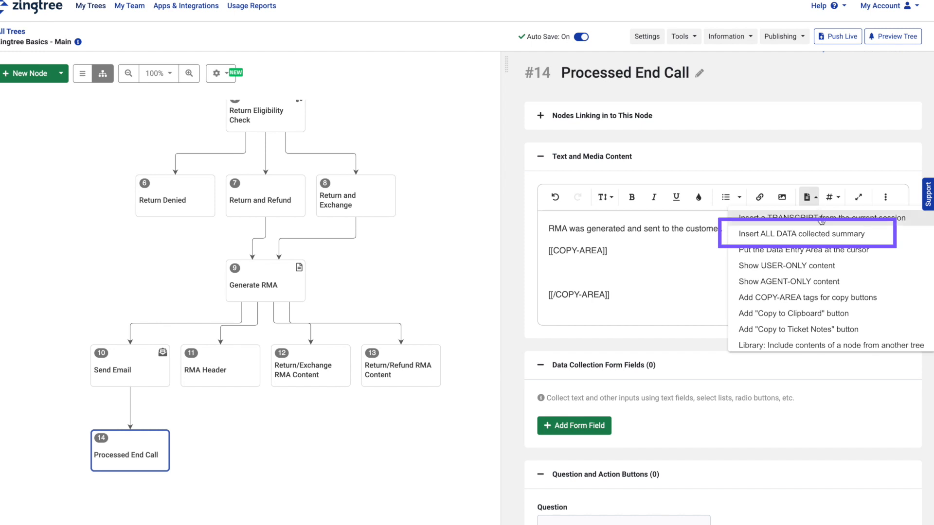
pyautogui.click(822, 236)
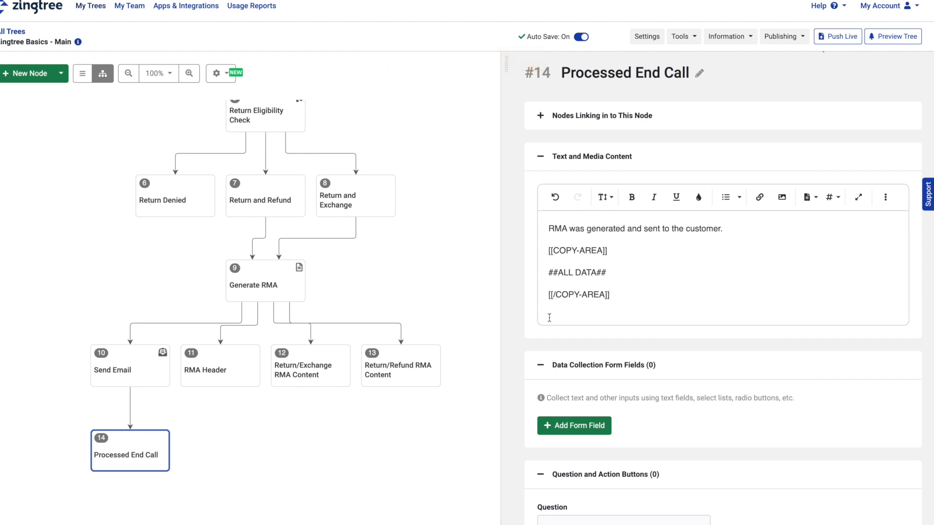
# Step: Add a Copy to Clipboard button below the copy area
pyautogui.press('Return')
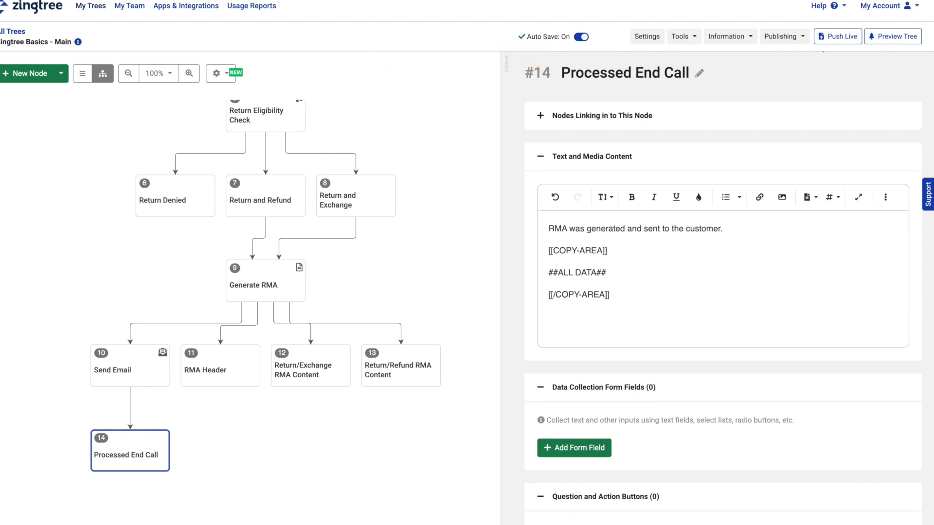
pyautogui.click(813, 200)
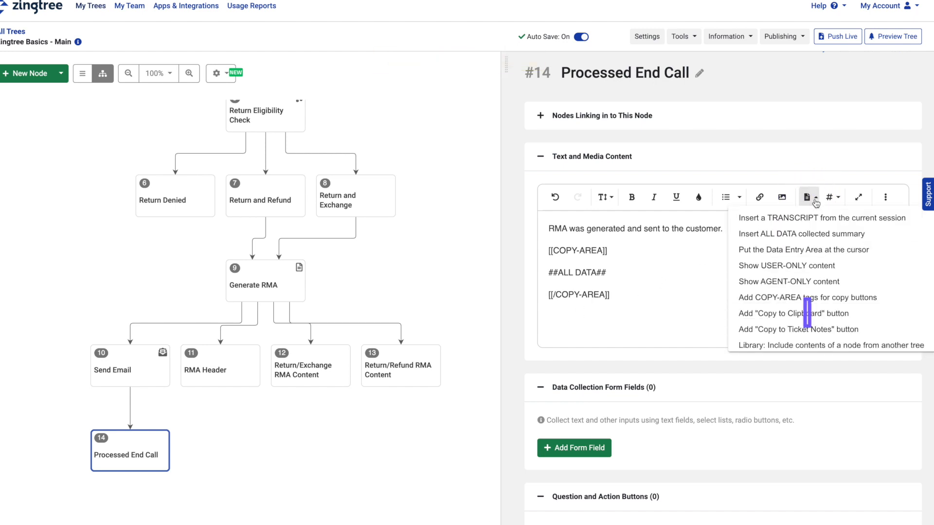
pyautogui.click(803, 313)
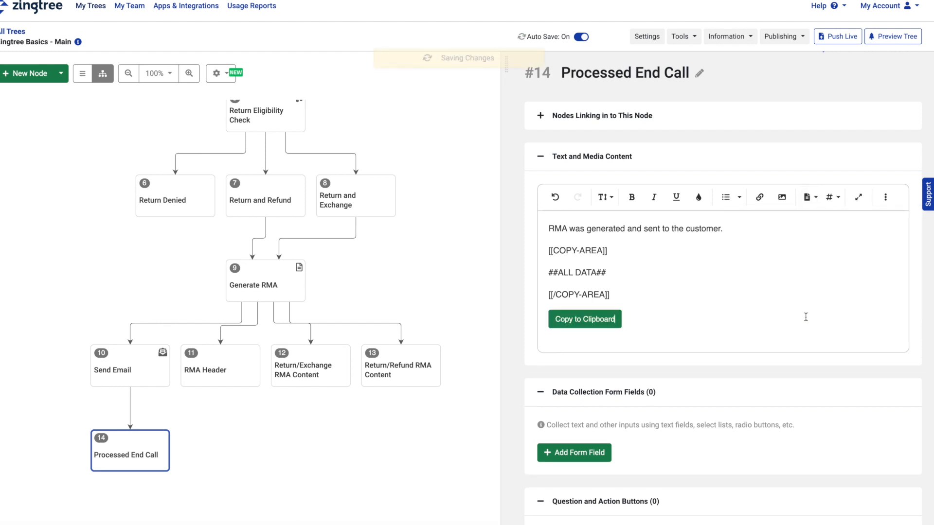